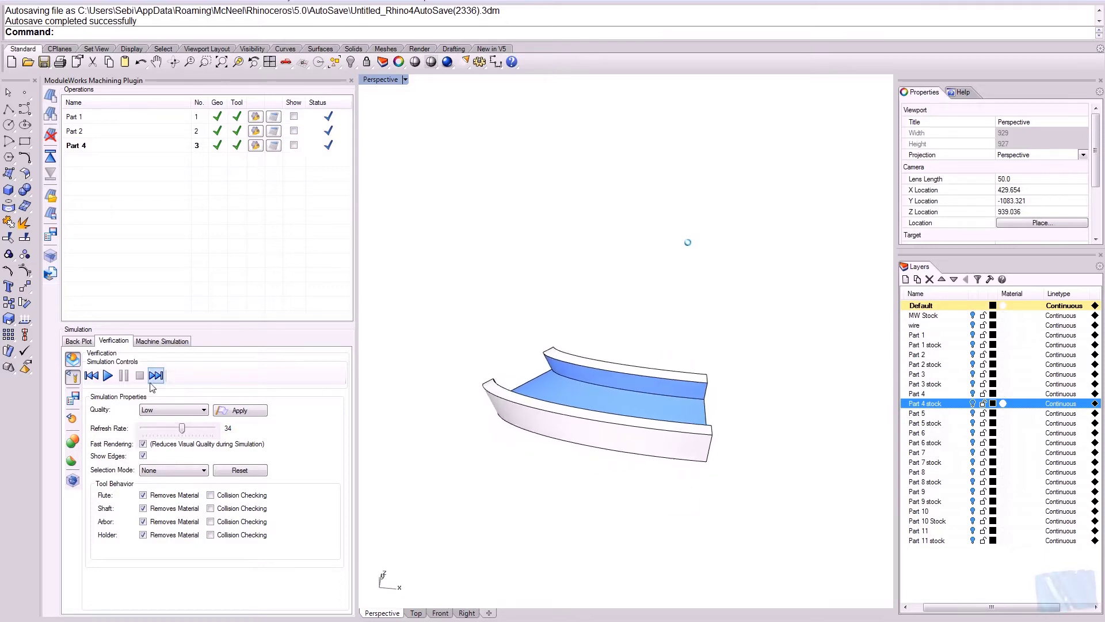
# Reset the Verification simulation and switch on the Part 3 layer to show the U-shaped model.
pyautogui.click(73, 360)
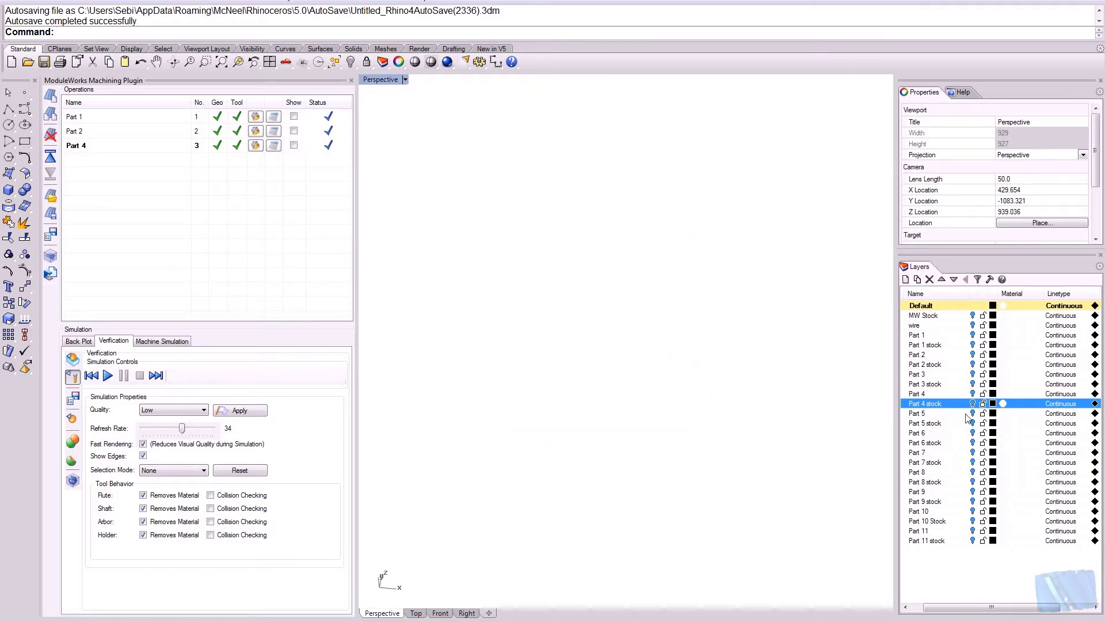
pyautogui.click(972, 374)
pyautogui.click(973, 374)
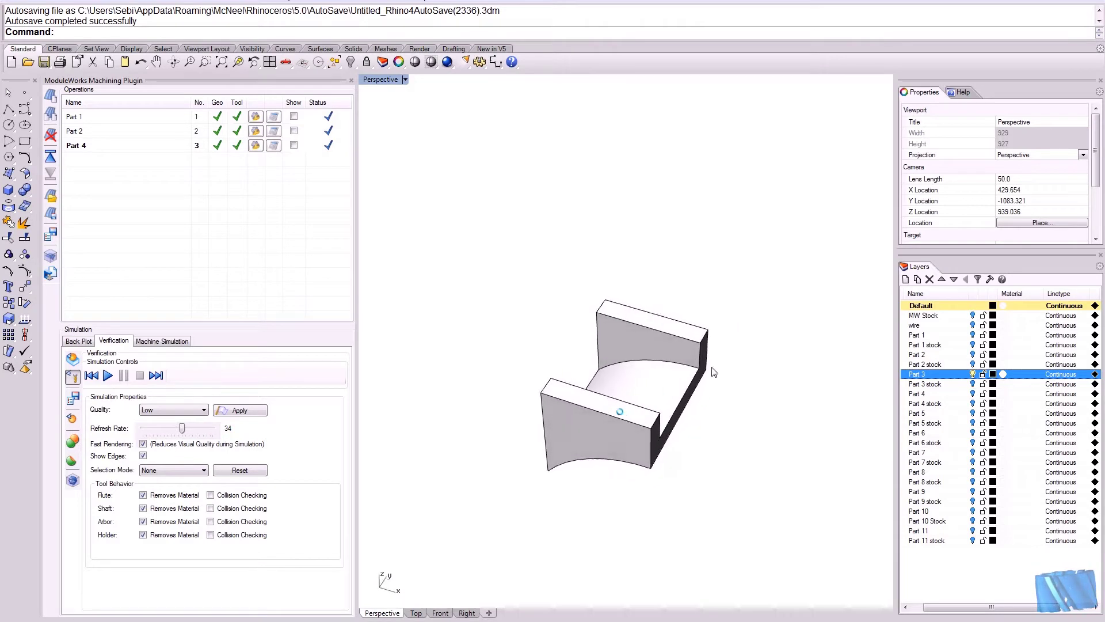
pyautogui.click(973, 354)
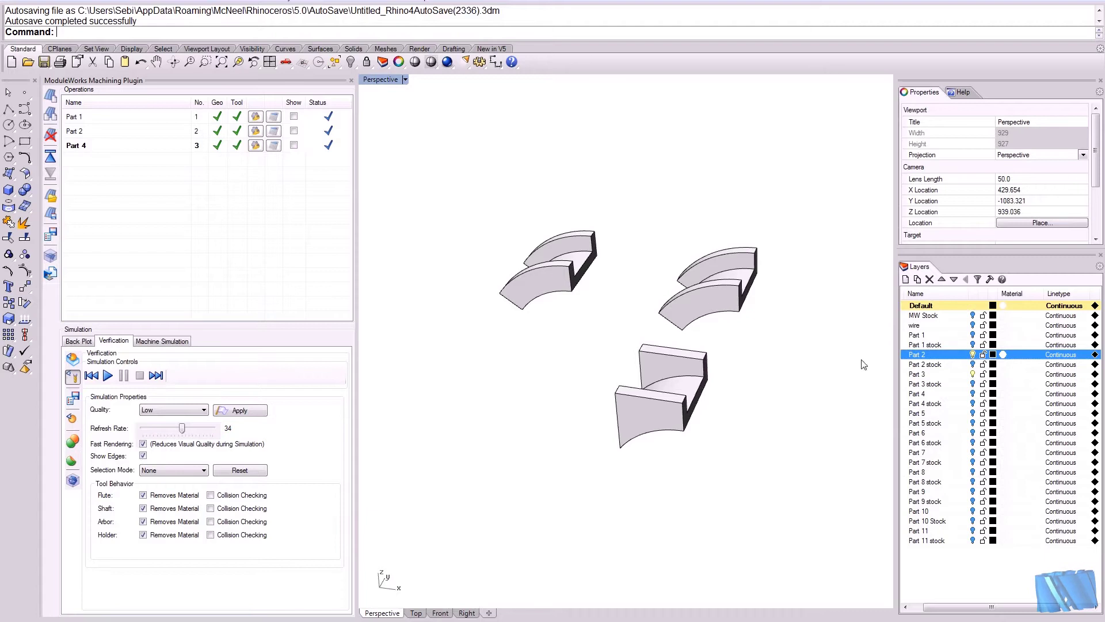
pyautogui.scroll(5, 696, 375)
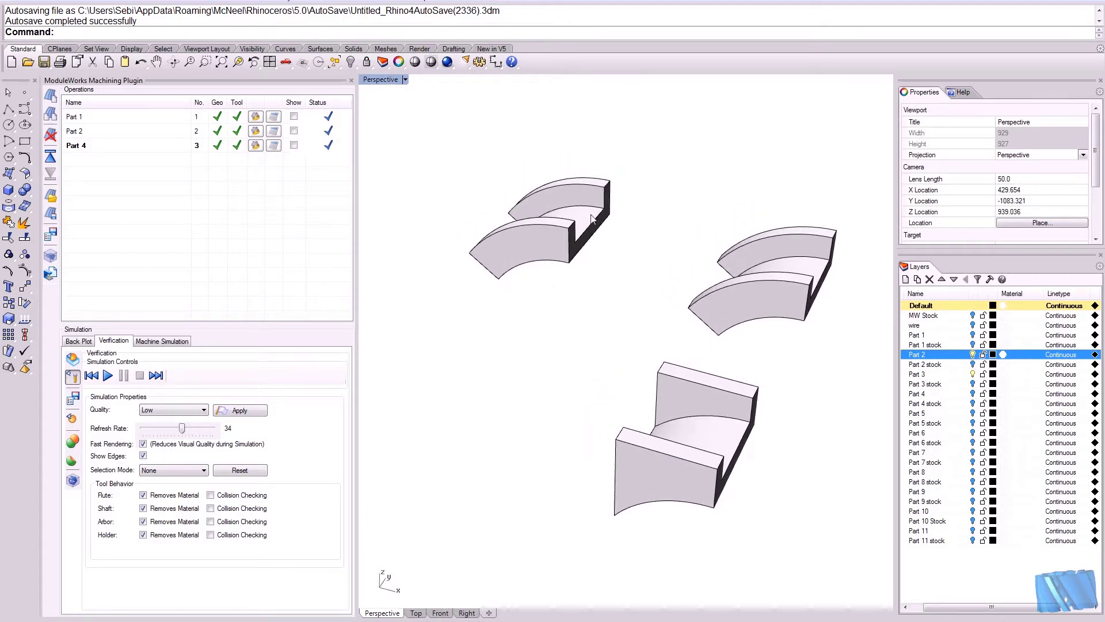
pyautogui.moveTo(533, 205)
pyautogui.mouseDown(button='right')
pyautogui.moveTo(564, 192)
pyautogui.moveTo(526, 202)
pyautogui.mouseUp(button='right')
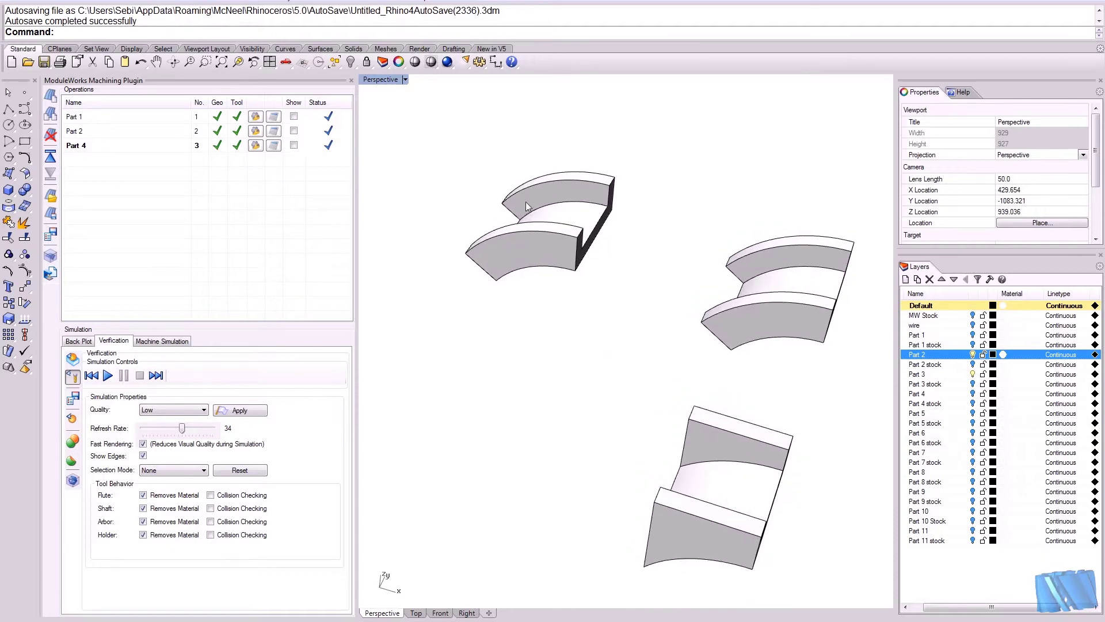
pyautogui.click(973, 364)
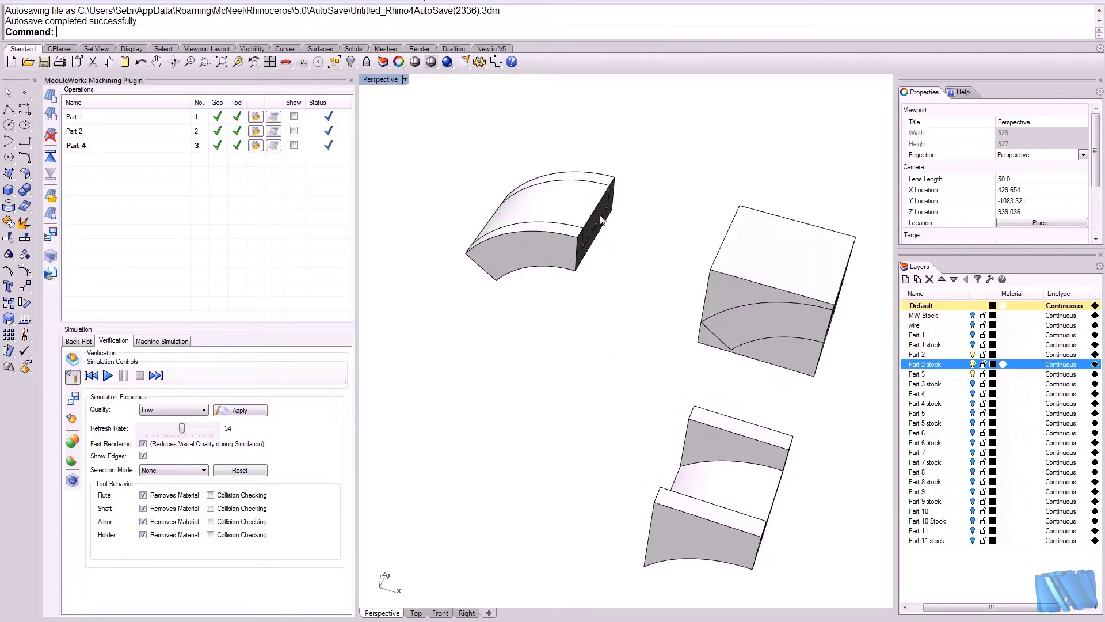
pyautogui.moveTo(578, 230); pyautogui.dragTo(540, 218, button='right')
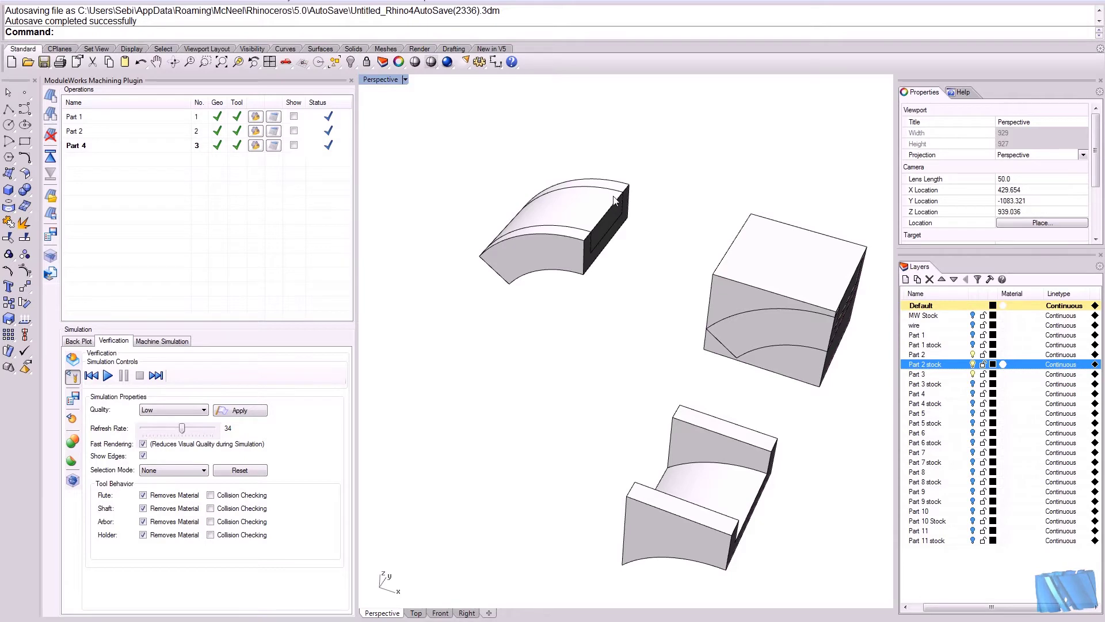
pyautogui.moveTo(618, 200); pyautogui.dragTo(599, 338, button='right')
pyautogui.click(972, 363)
pyautogui.moveTo(687, 427); pyautogui.dragTo(709, 390, button='right')
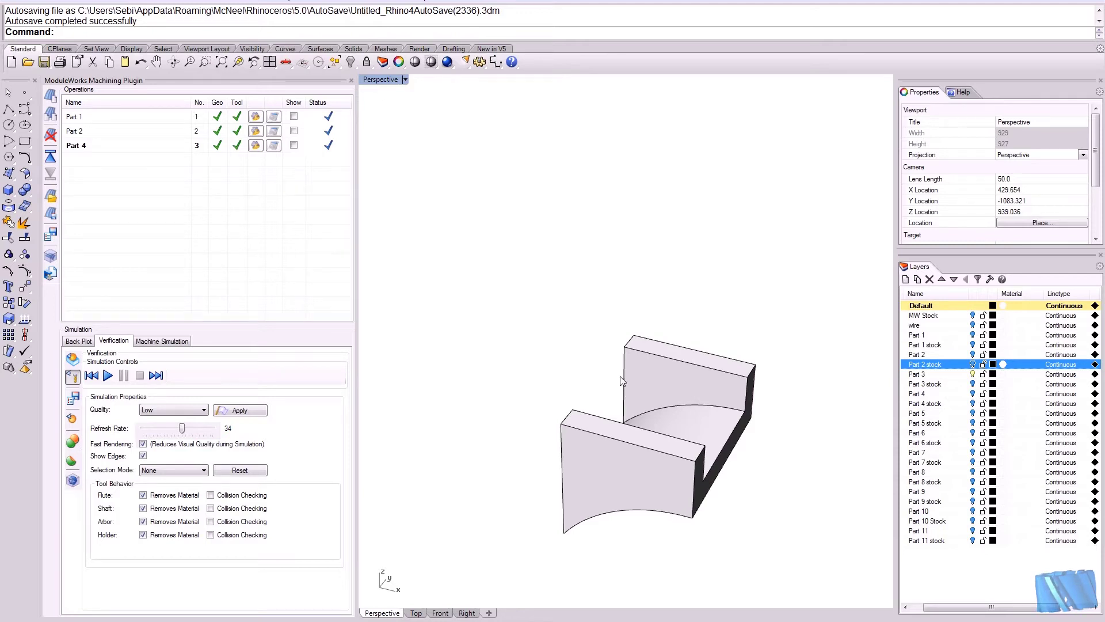
# Copy the Part 4 operation, rename the copy 'Part 3', and open its tool settings.
pyautogui.click(122, 147)
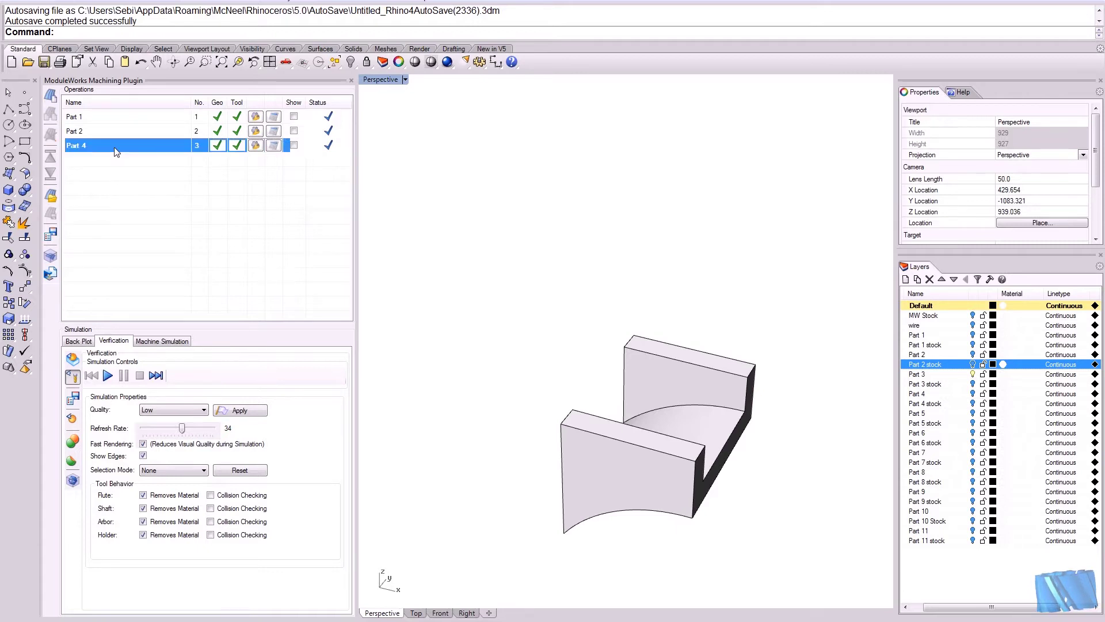
pyautogui.click(51, 128)
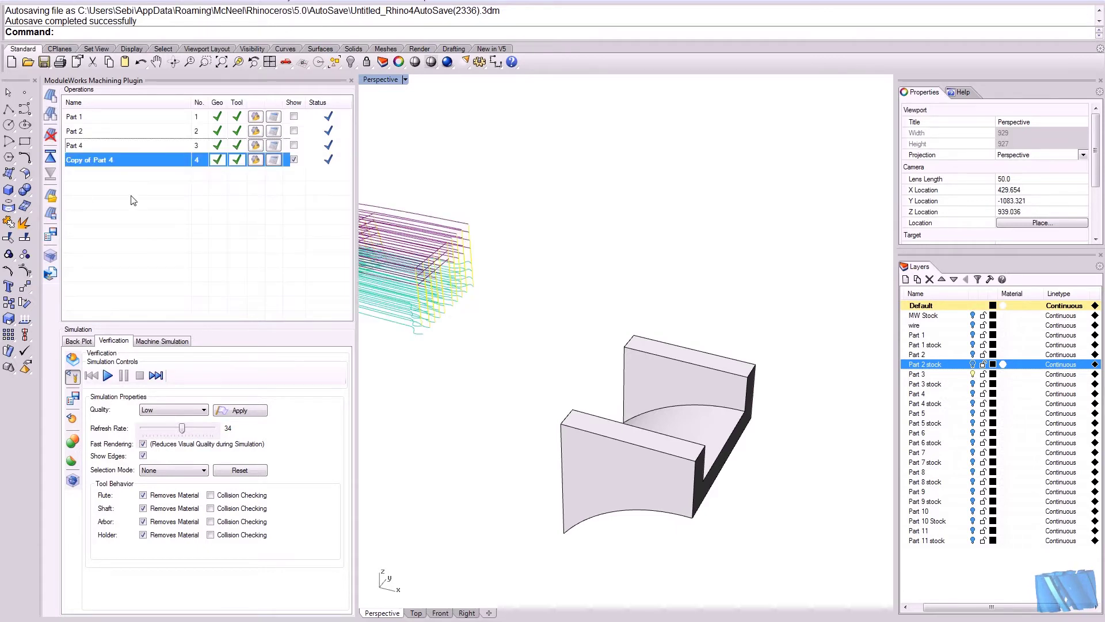
pyautogui.click(111, 159)
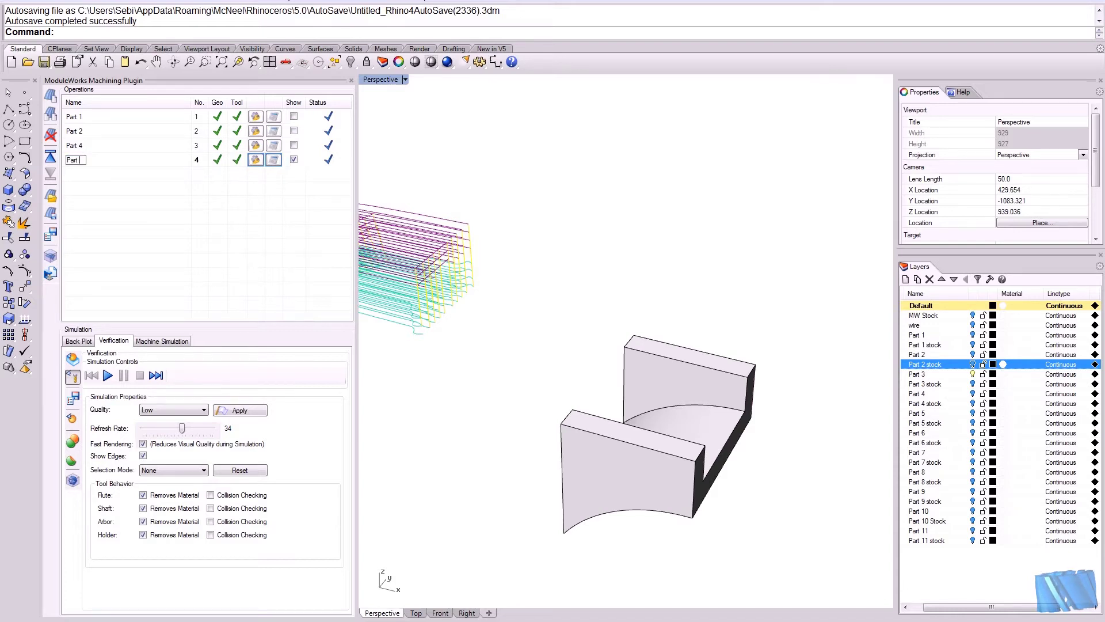
pyautogui.write('Part 3')
pyautogui.press('Return')
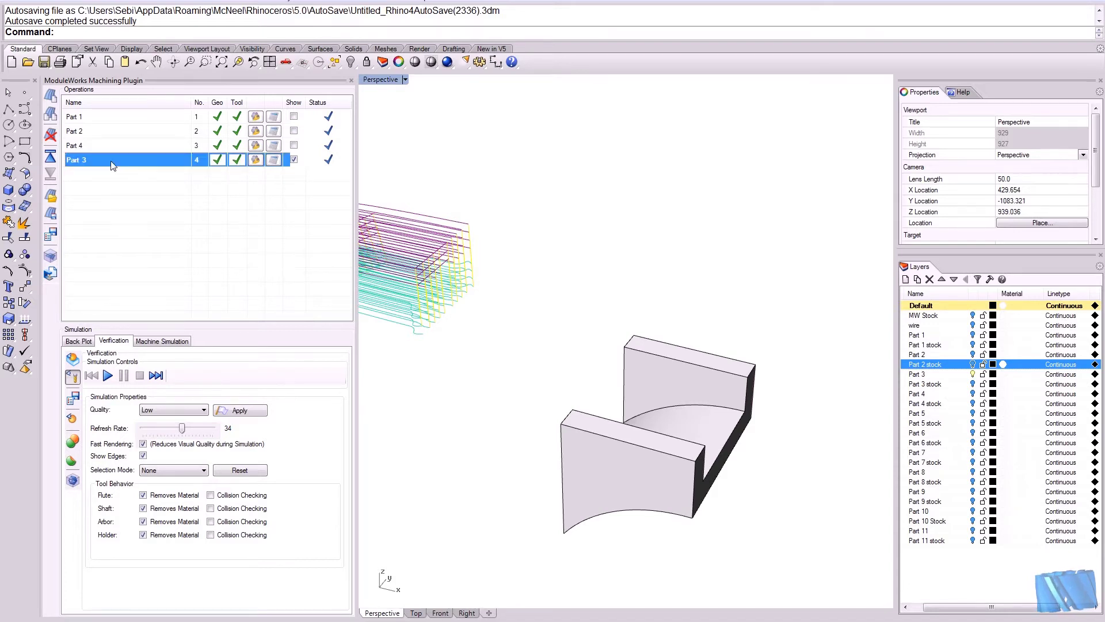
pyautogui.click(257, 160)
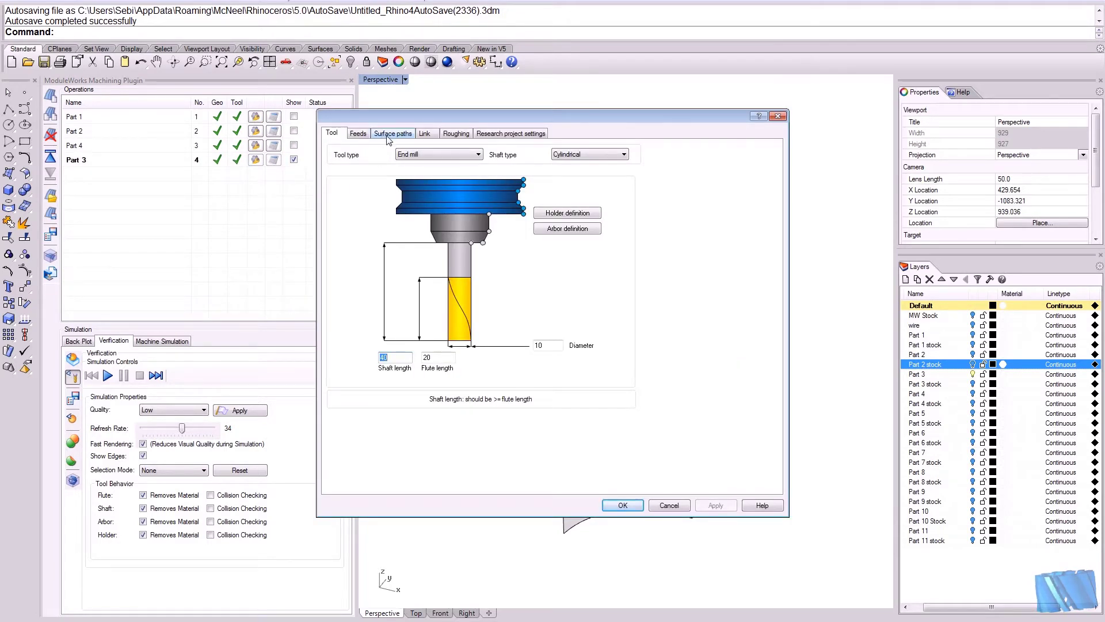
pyautogui.click(390, 134)
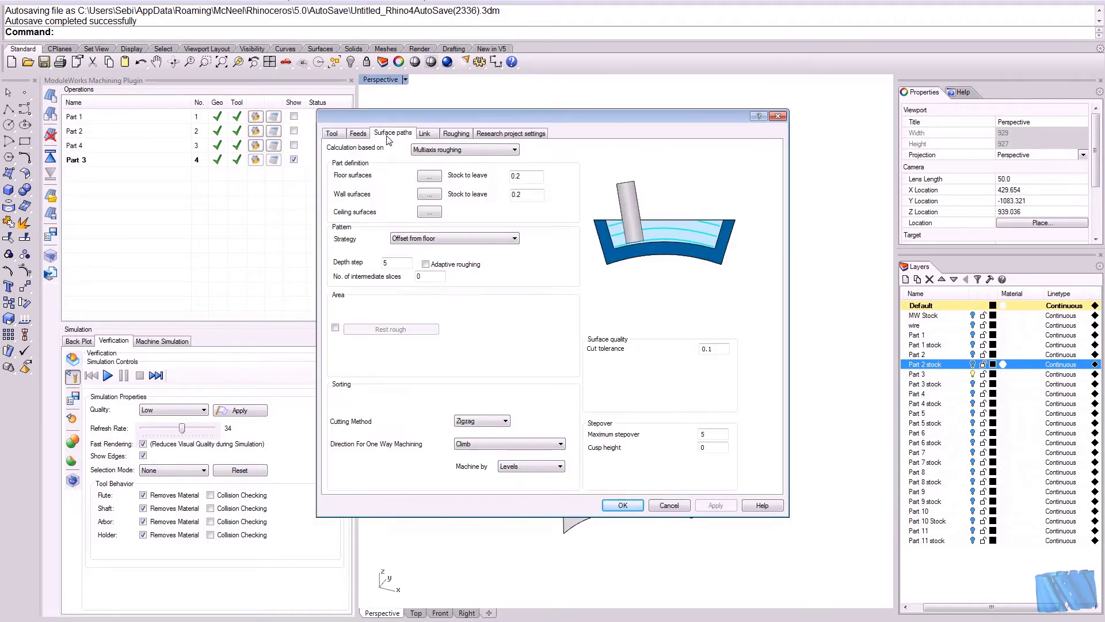
# Pick Part 3's curved floor as the floor surface.
pyautogui.click(433, 178)
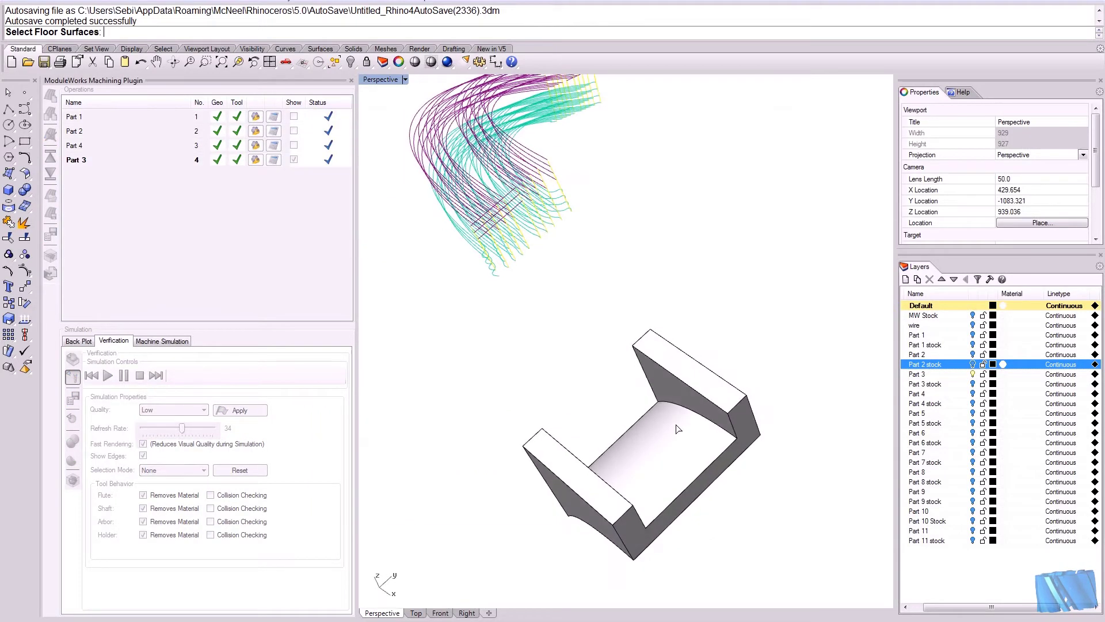
pyautogui.click(664, 434)
pyautogui.moveTo(661, 427); pyautogui.dragTo(638, 362, button='right')
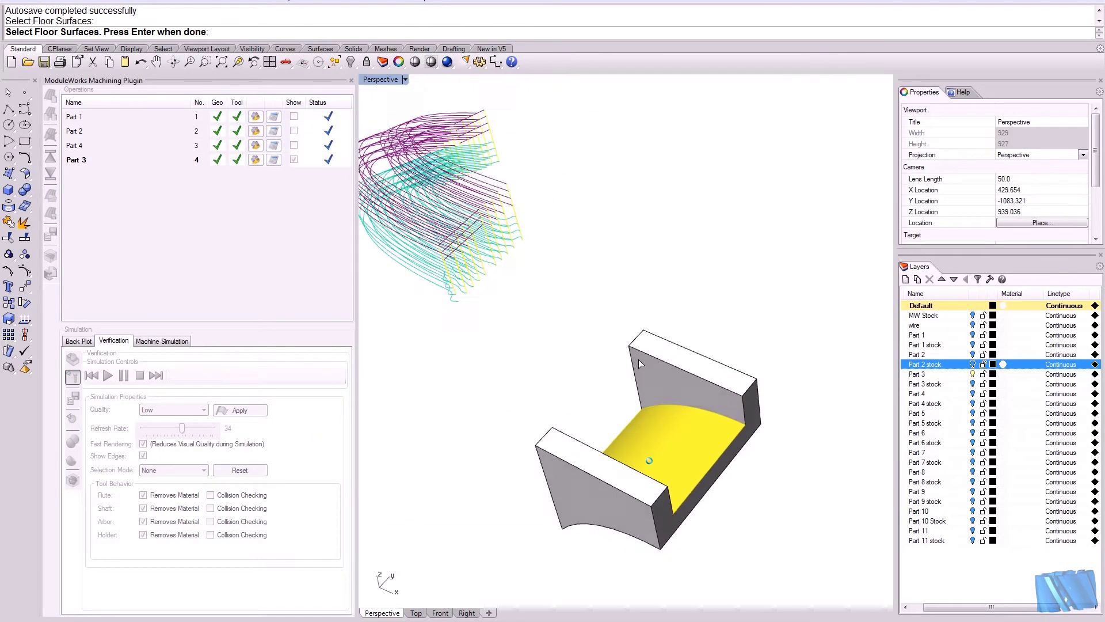
pyautogui.press('Return')
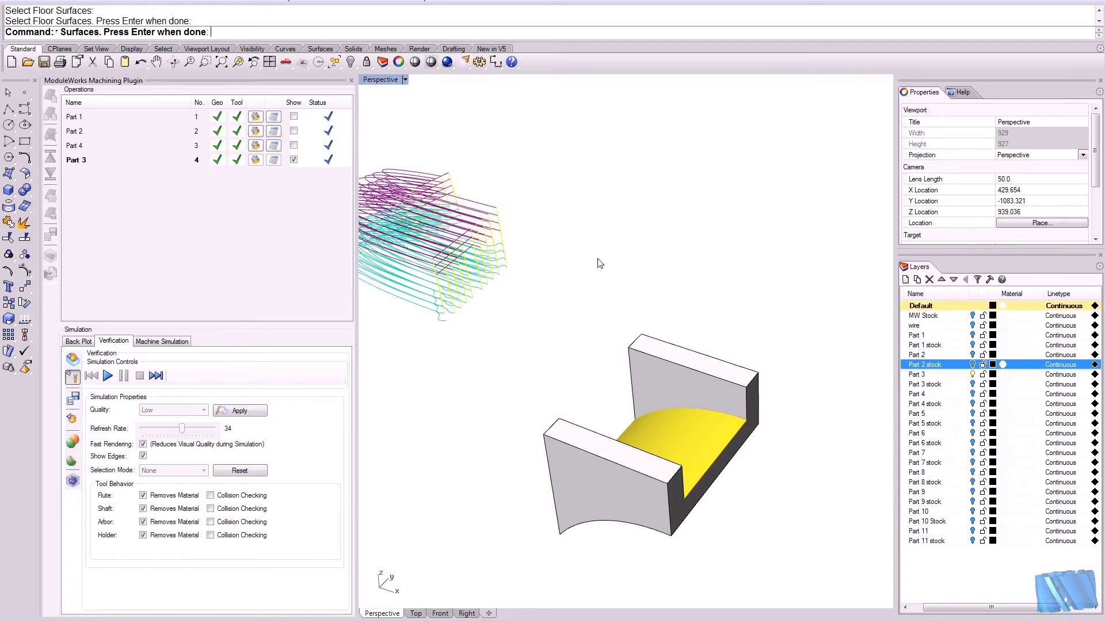
pyautogui.press('Return')
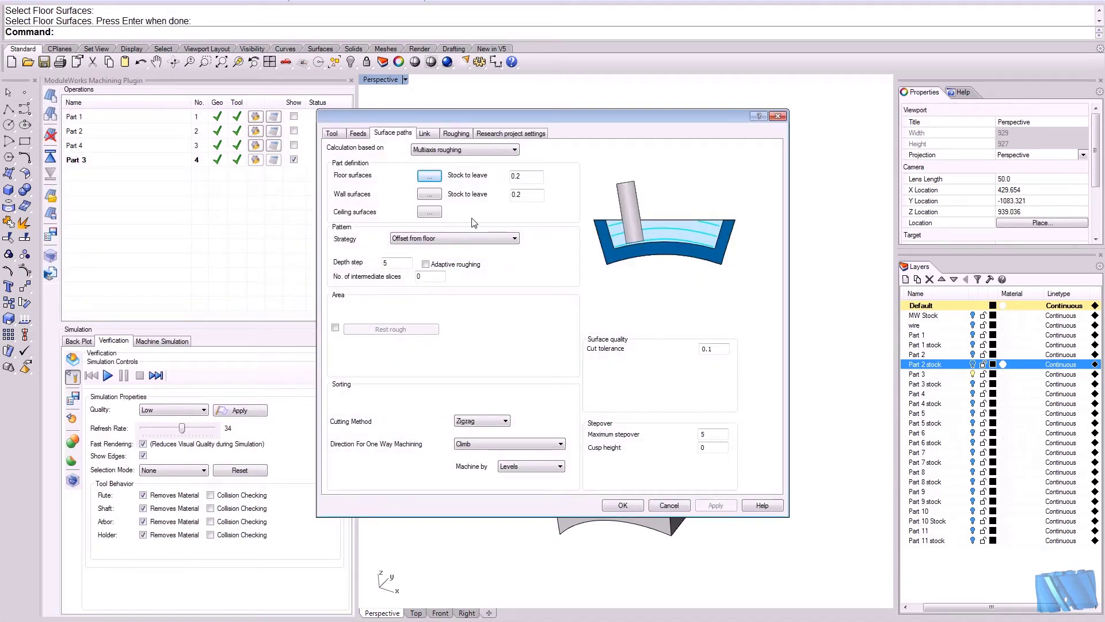
# Window-select Part 3's walls as the wall surfaces.
pyautogui.click(433, 197)
pyautogui.moveTo(517, 281); pyautogui.dragTo(795, 545)
pyautogui.moveTo(794, 545); pyautogui.dragTo(605, 279, button='right')
pyautogui.press('Return')
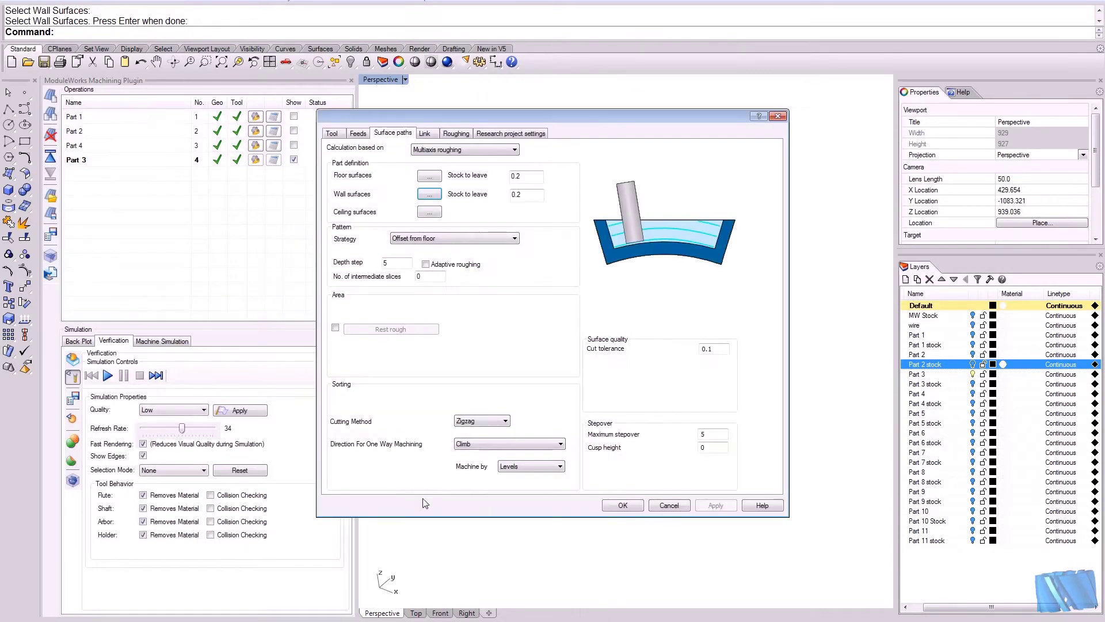
pyautogui.click(457, 133)
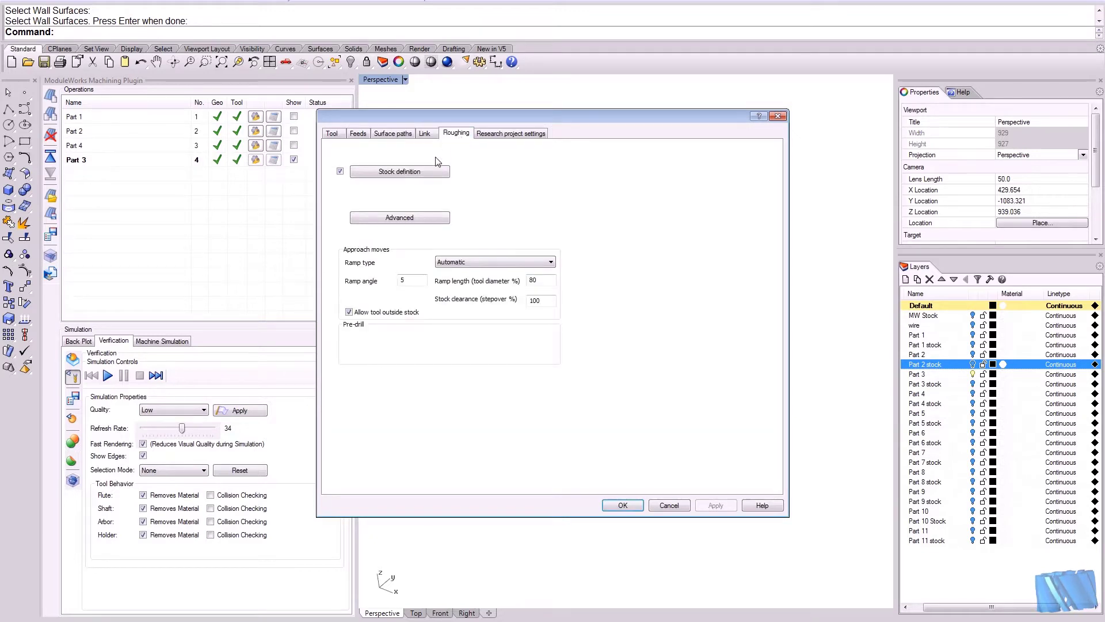
# Set the Part 3 stock box as the stock definition and accept the operation settings.
pyautogui.click(414, 172)
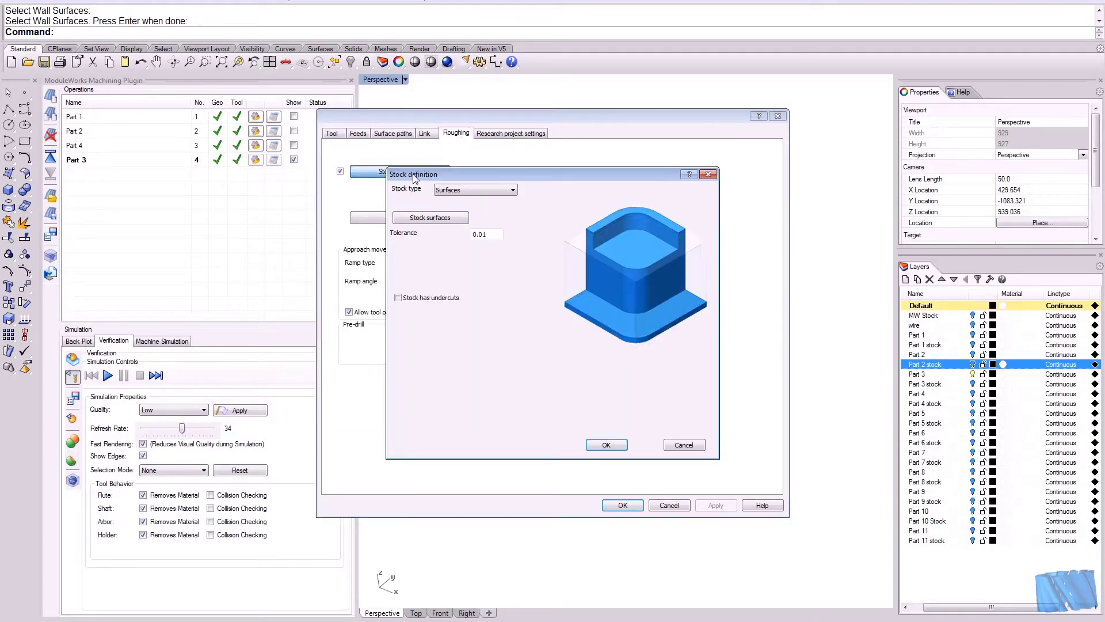
pyautogui.click(441, 219)
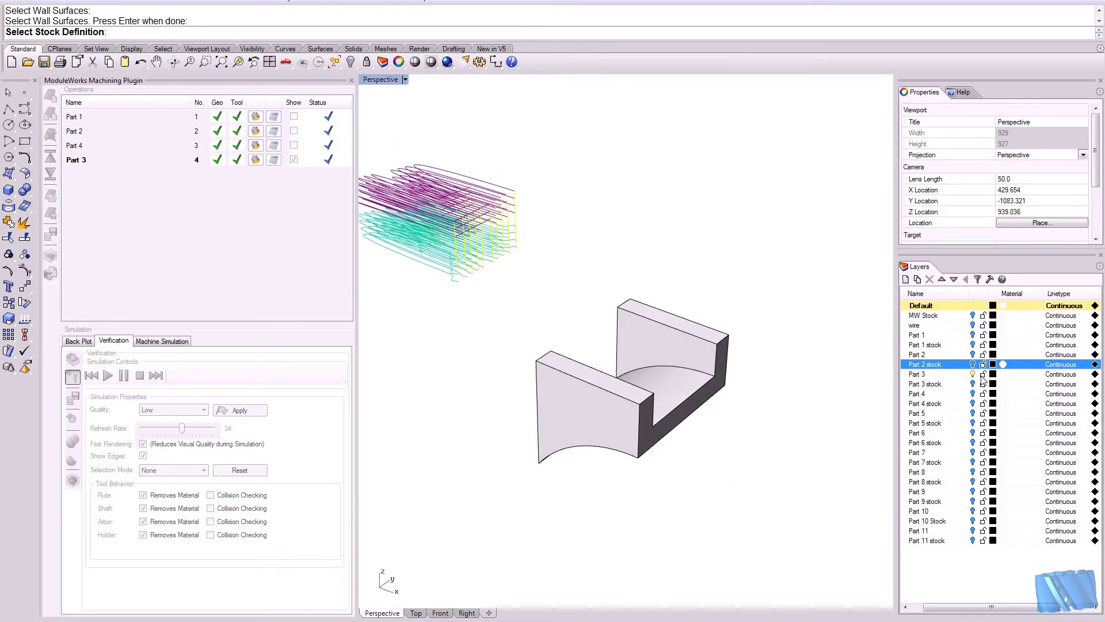
pyautogui.click(972, 374)
pyautogui.click(972, 384)
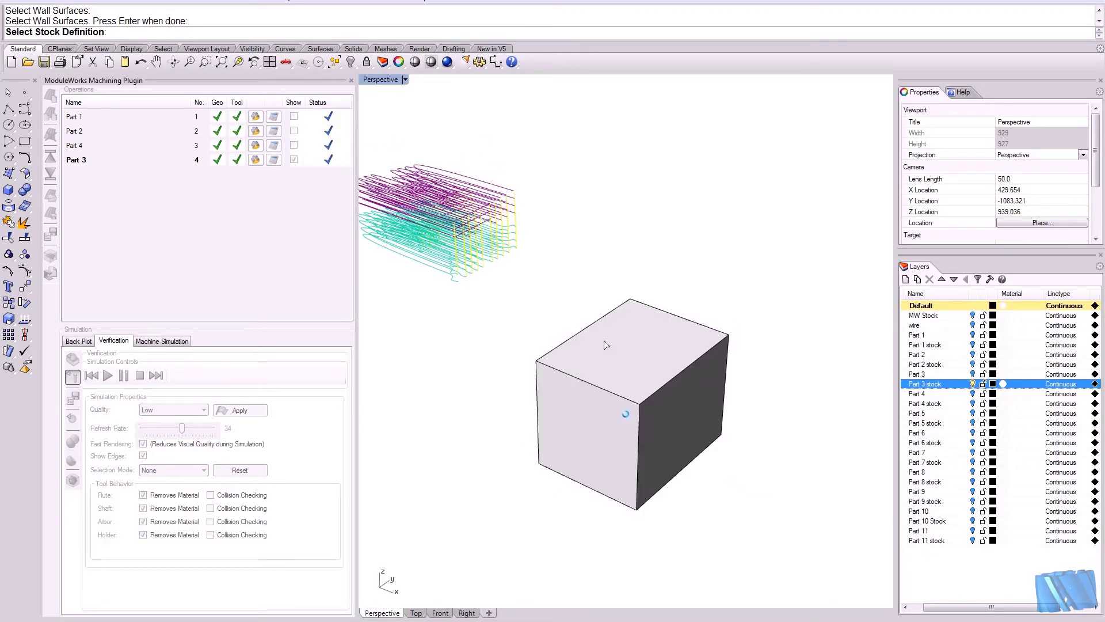
pyautogui.moveTo(487, 257); pyautogui.dragTo(804, 550)
pyautogui.press('Return')
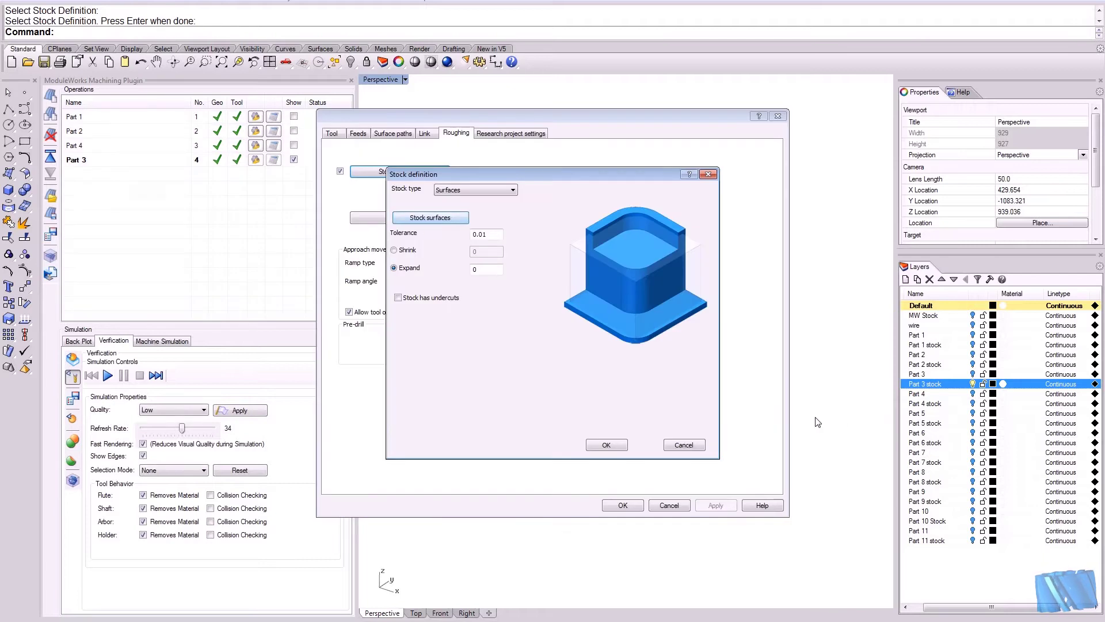
pyautogui.click(607, 445)
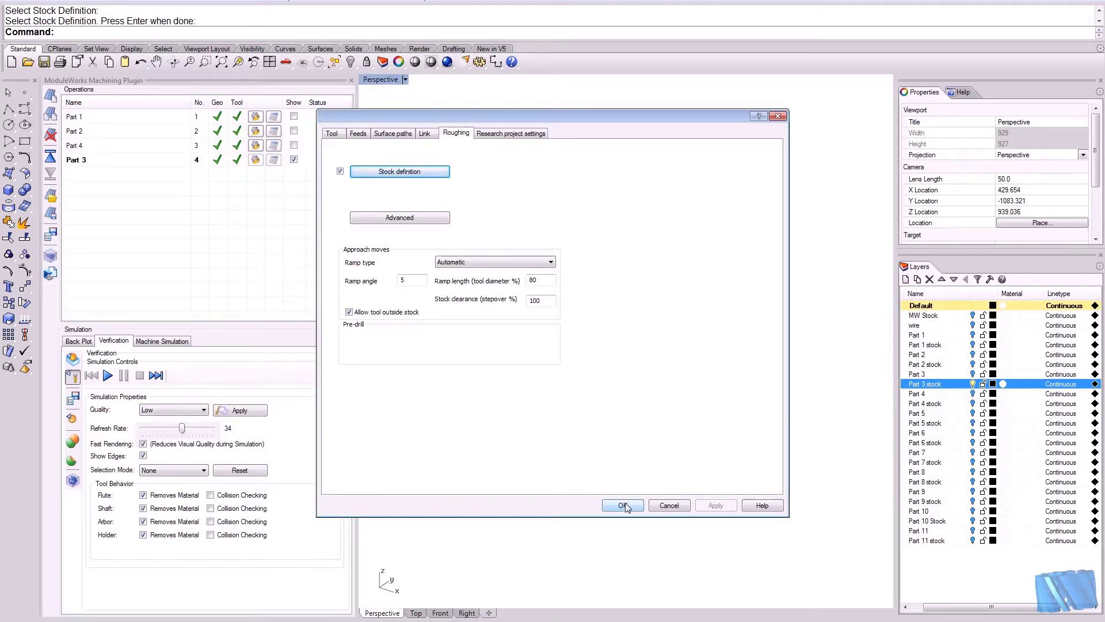
pyautogui.click(623, 505)
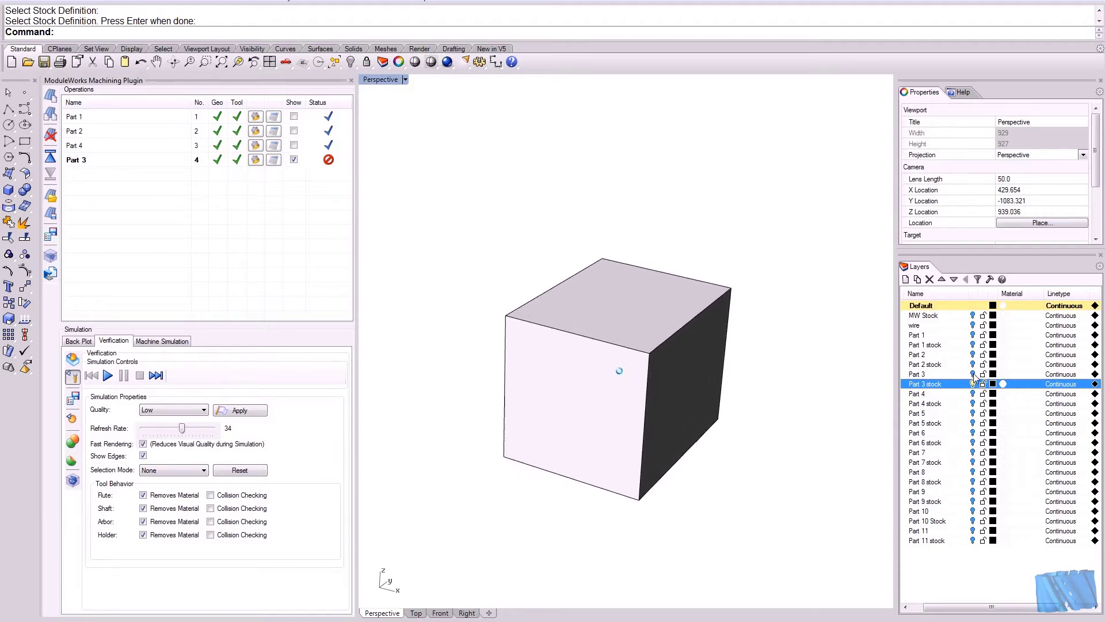
# Toggle the Part 3 and Part 3 stock layers and calculate the Part 3 roughing toolpaths.
pyautogui.click(973, 374)
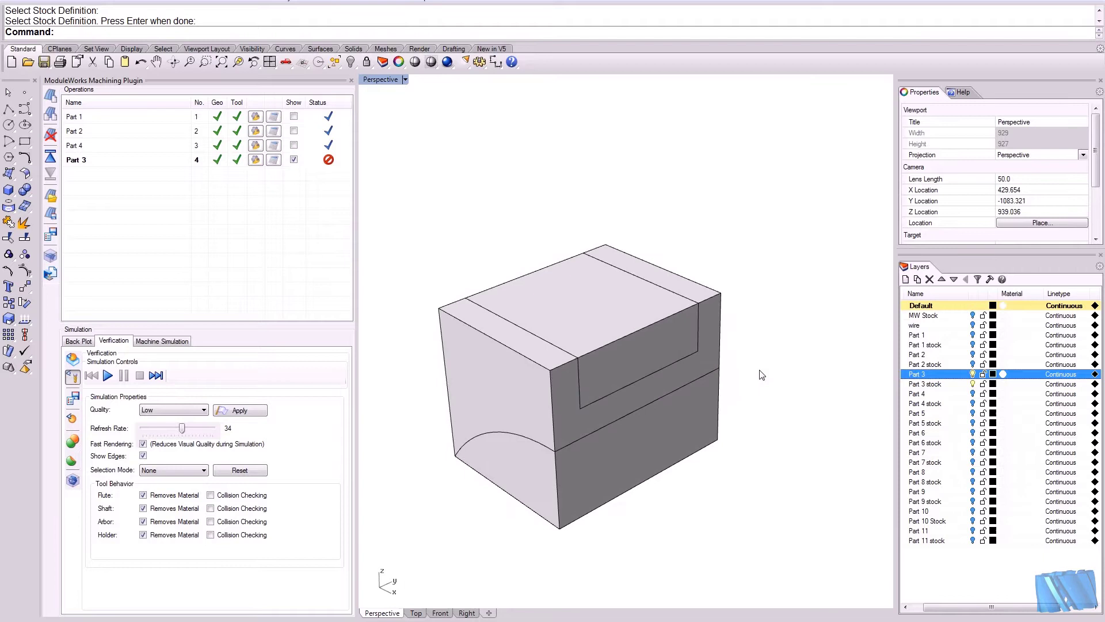
pyautogui.click(973, 374)
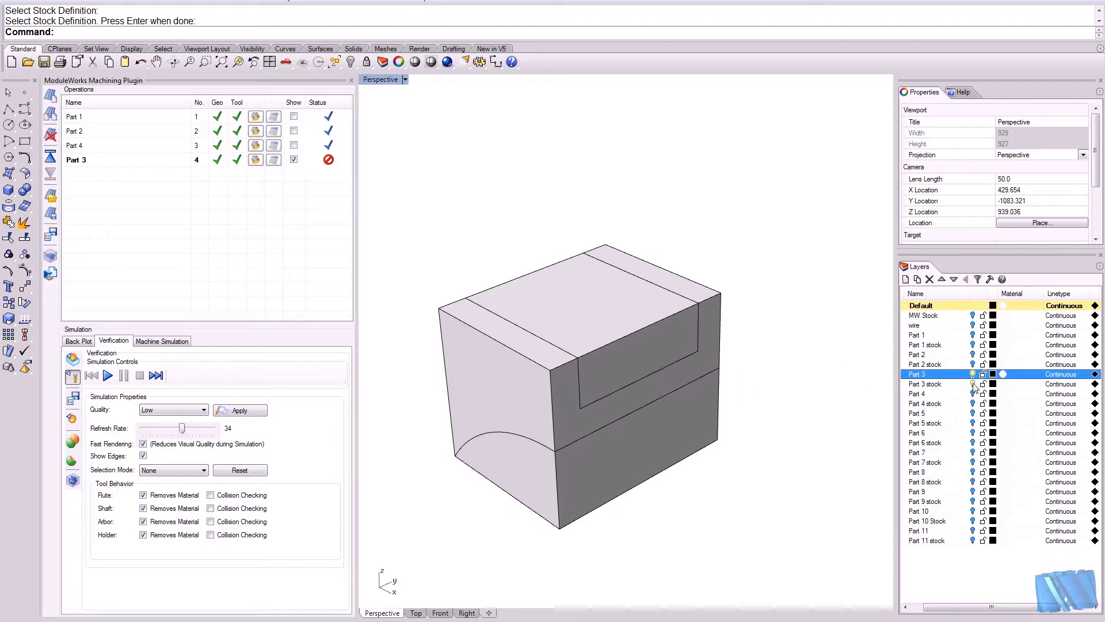
pyautogui.click(973, 383)
pyautogui.click(273, 160)
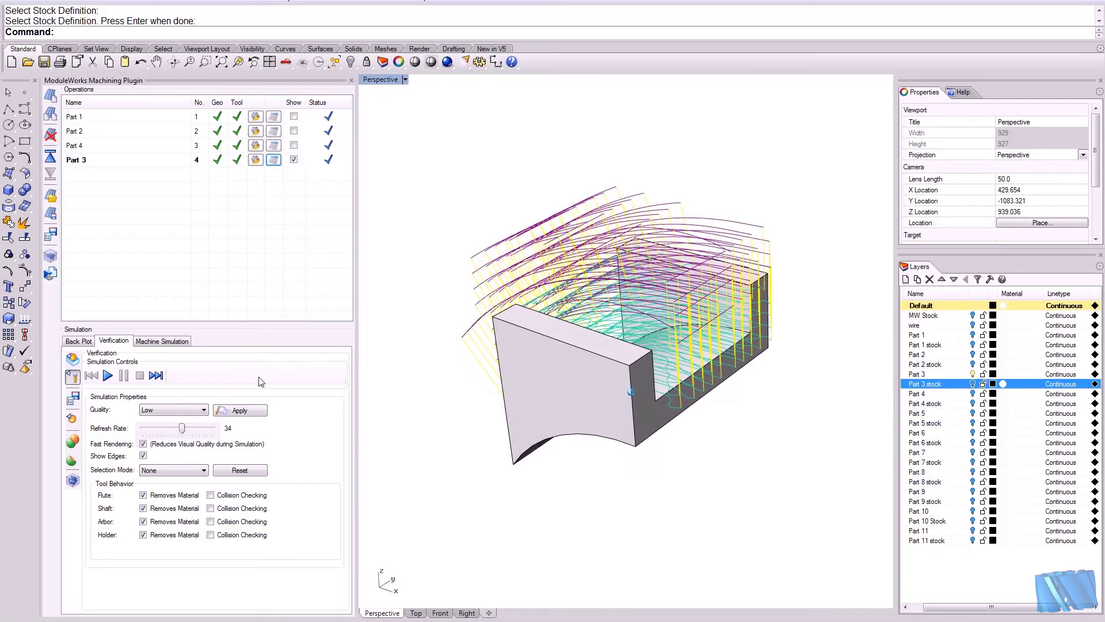
# Build the simulation stock from the Part 3 stock box, then hide the stock layer.
pyautogui.click(972, 384)
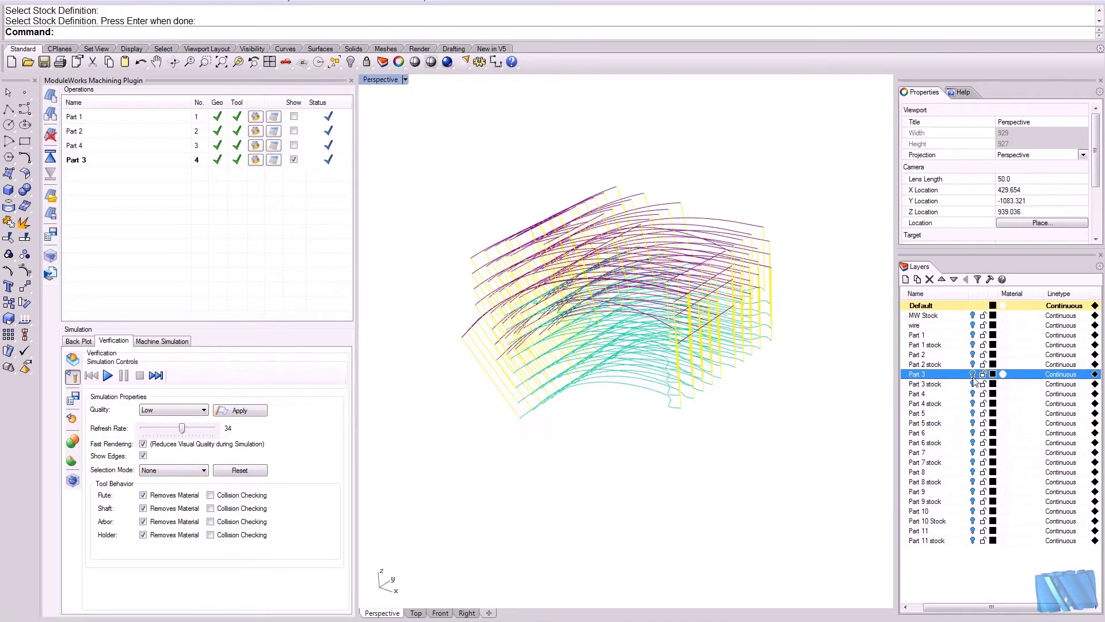
pyautogui.click(52, 257)
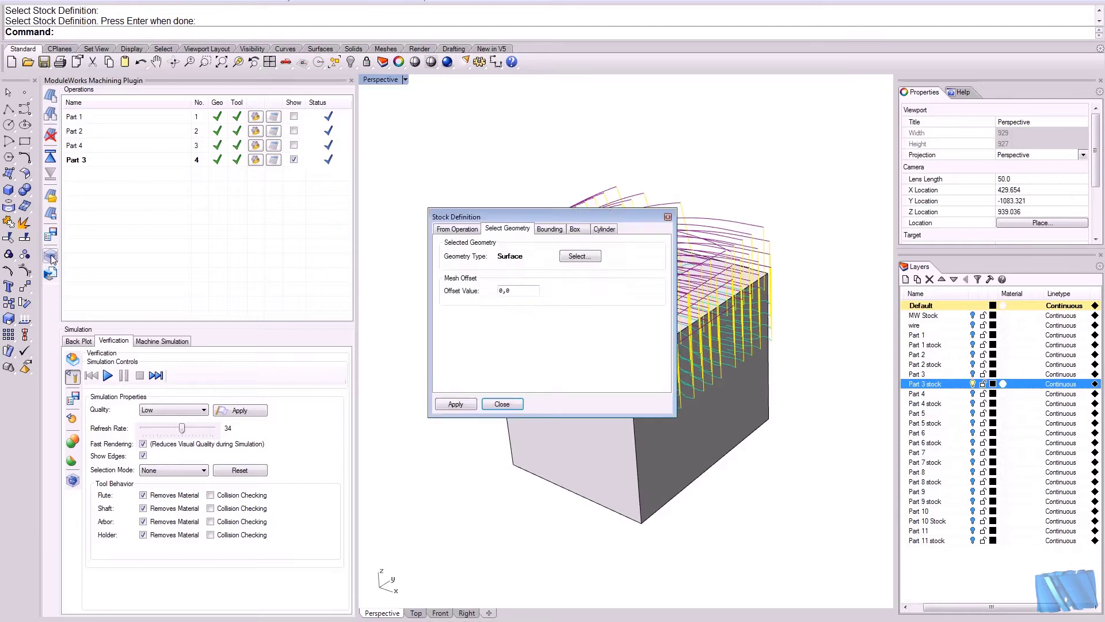
pyautogui.click(577, 256)
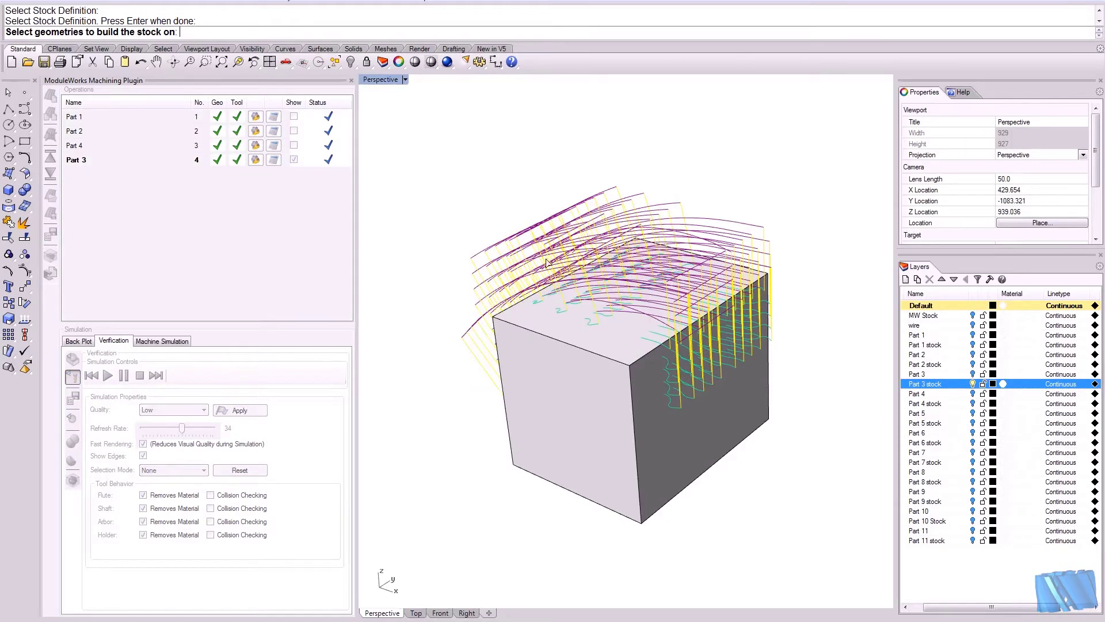
pyautogui.moveTo(485, 206); pyautogui.dragTo(826, 523)
pyautogui.press('Return')
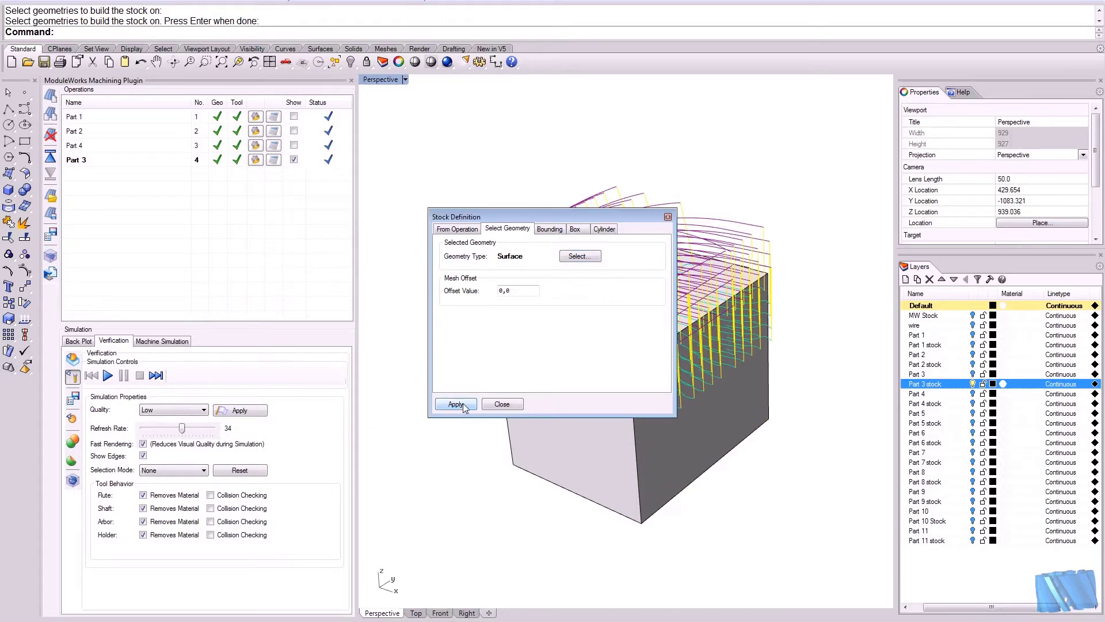
pyautogui.click(502, 404)
pyautogui.click(972, 384)
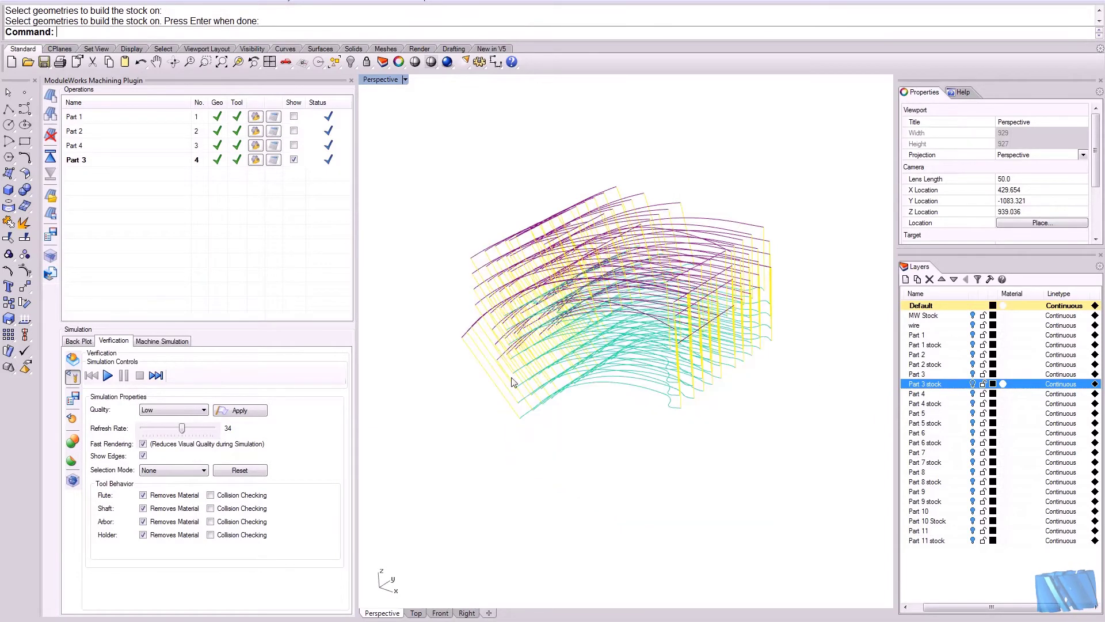
# Run the Verification material-removal simulation, toggling the Part 3 toolpaths to watch the cut.
pyautogui.click(75, 360)
pyautogui.moveTo(480, 405); pyautogui.dragTo(444, 394, button='right')
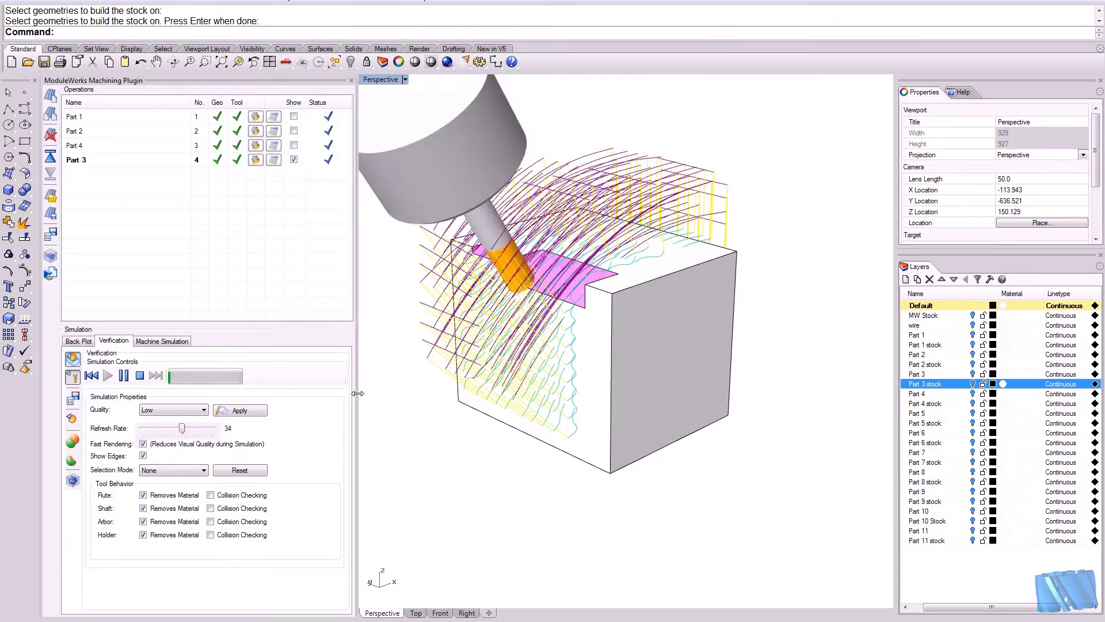
pyautogui.click(294, 159)
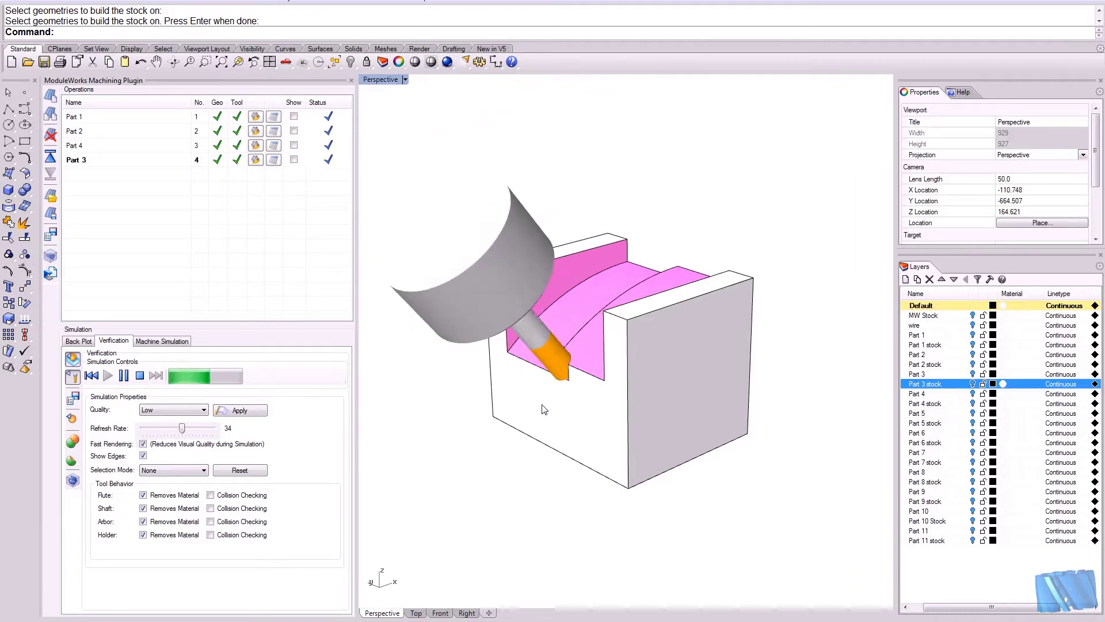
pyautogui.click(294, 159)
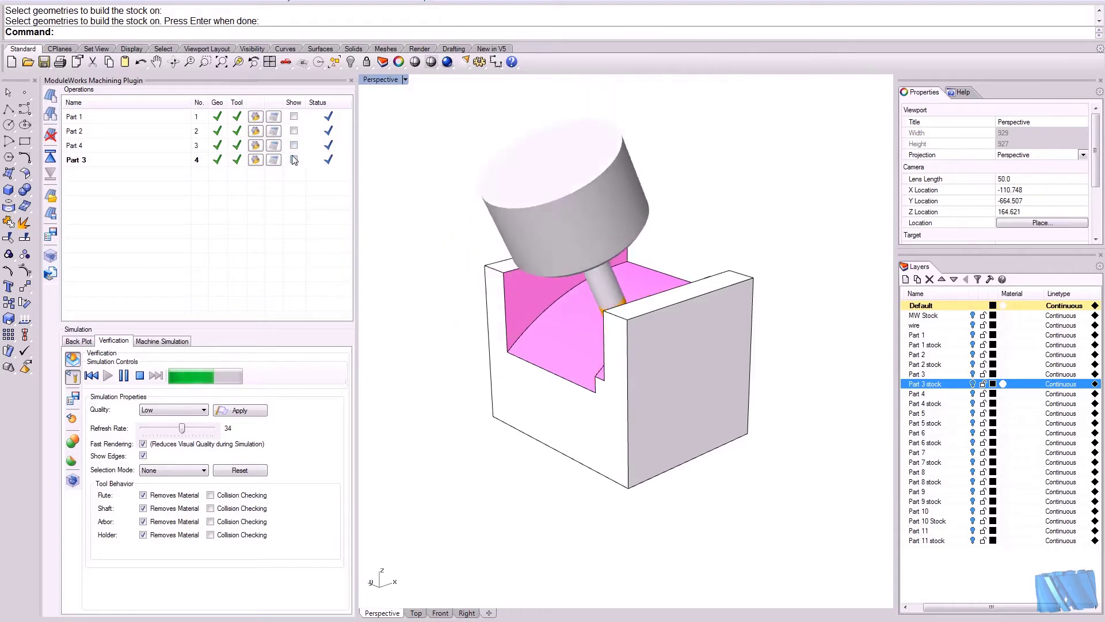
pyautogui.moveTo(564, 278); pyautogui.dragTo(773, 293, button='right')
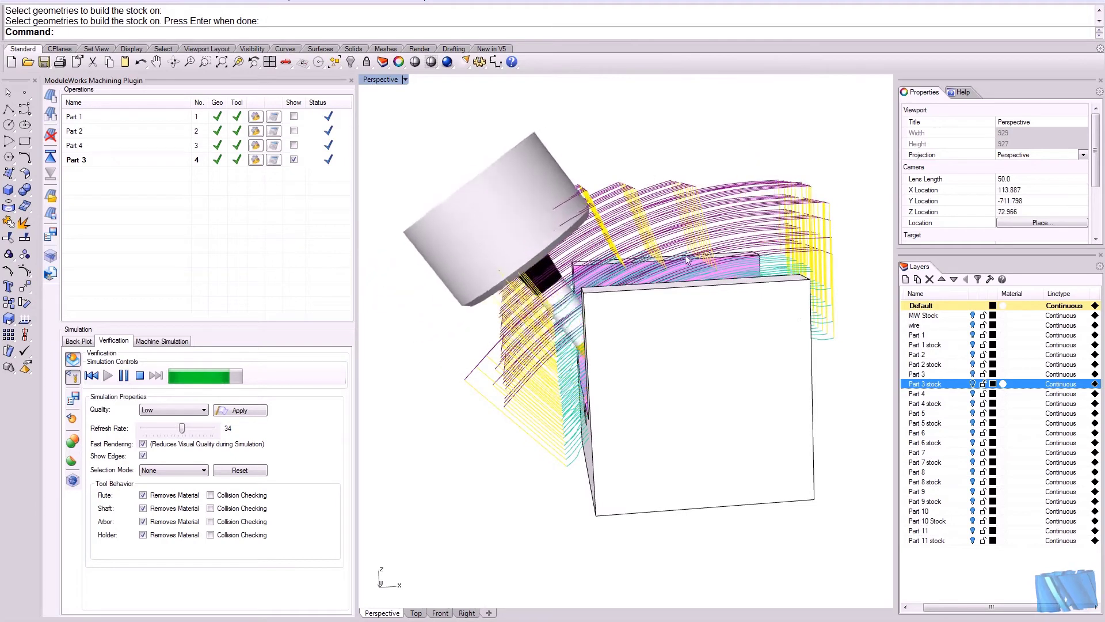
pyautogui.moveTo(630, 274); pyautogui.dragTo(621, 252, button='right')
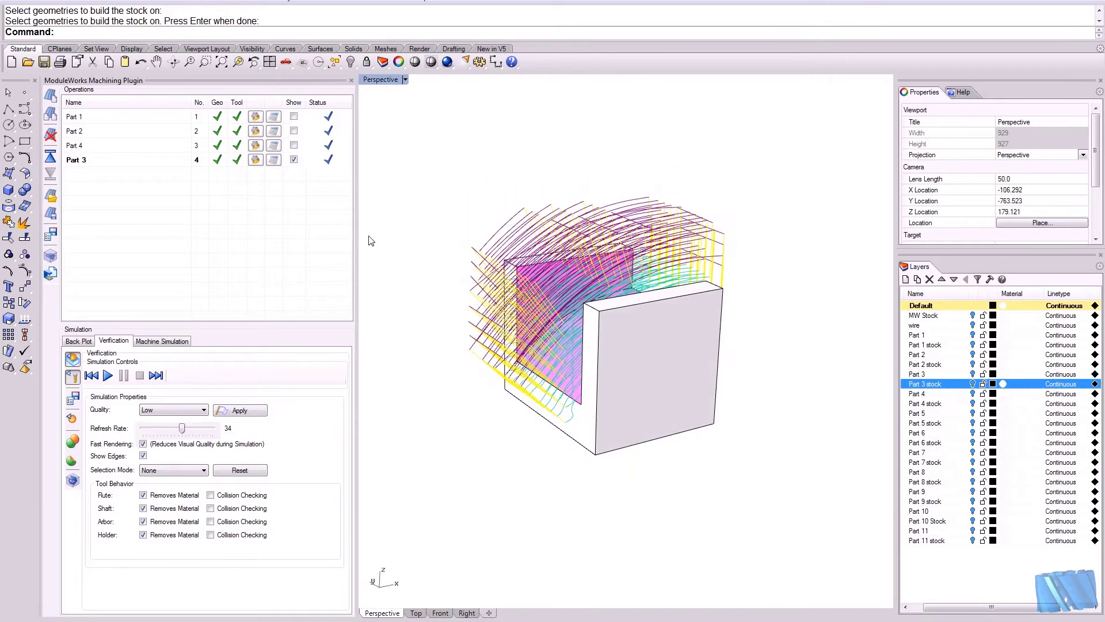
pyautogui.click(293, 160)
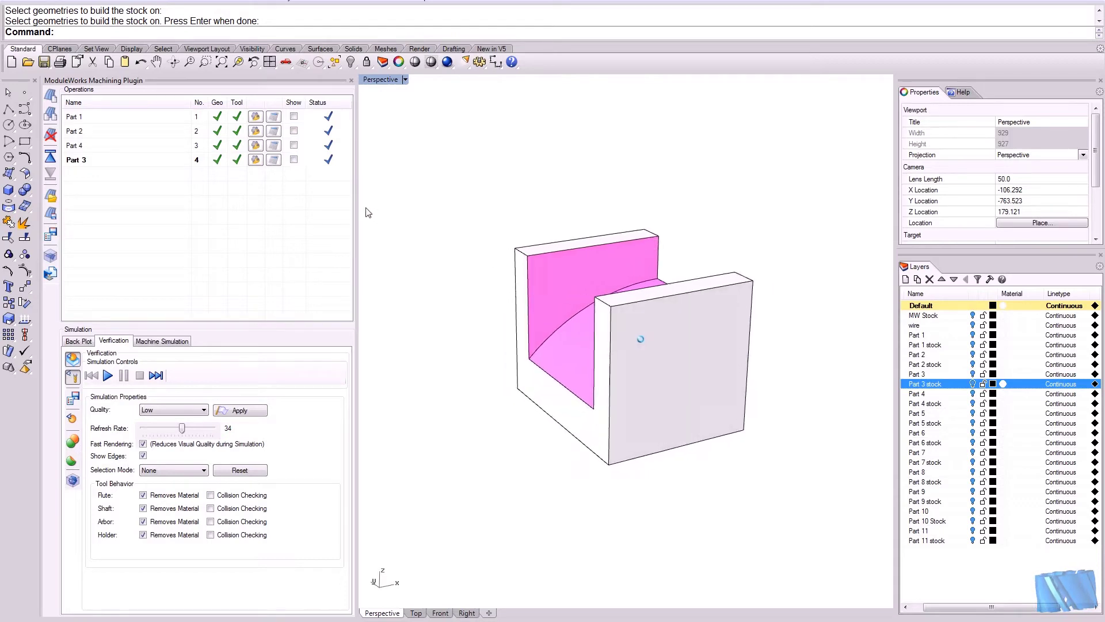
pyautogui.click(256, 161)
# Change Part 3's pattern strategy to Morph between ceiling and floor and apply for recalculation.
pyautogui.click(393, 133)
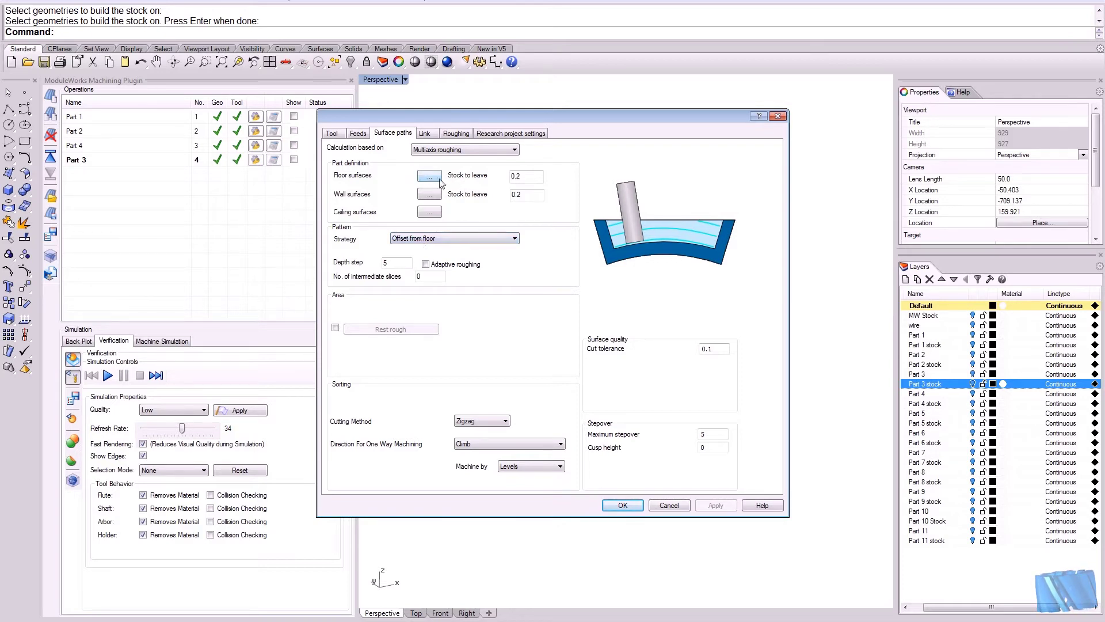
pyautogui.click(476, 239)
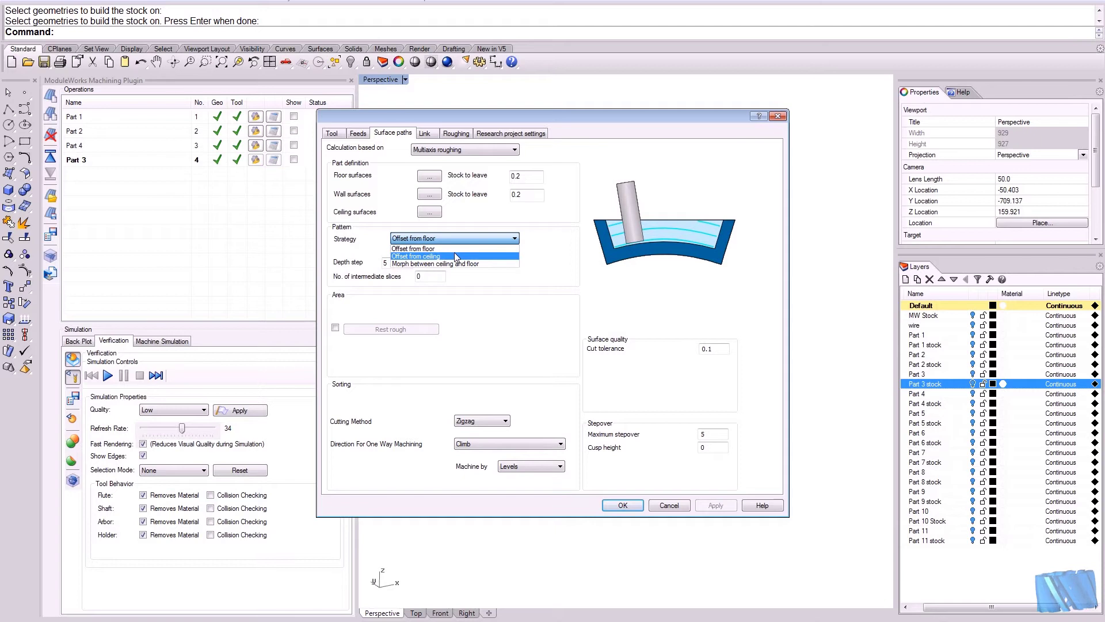
pyautogui.click(435, 256)
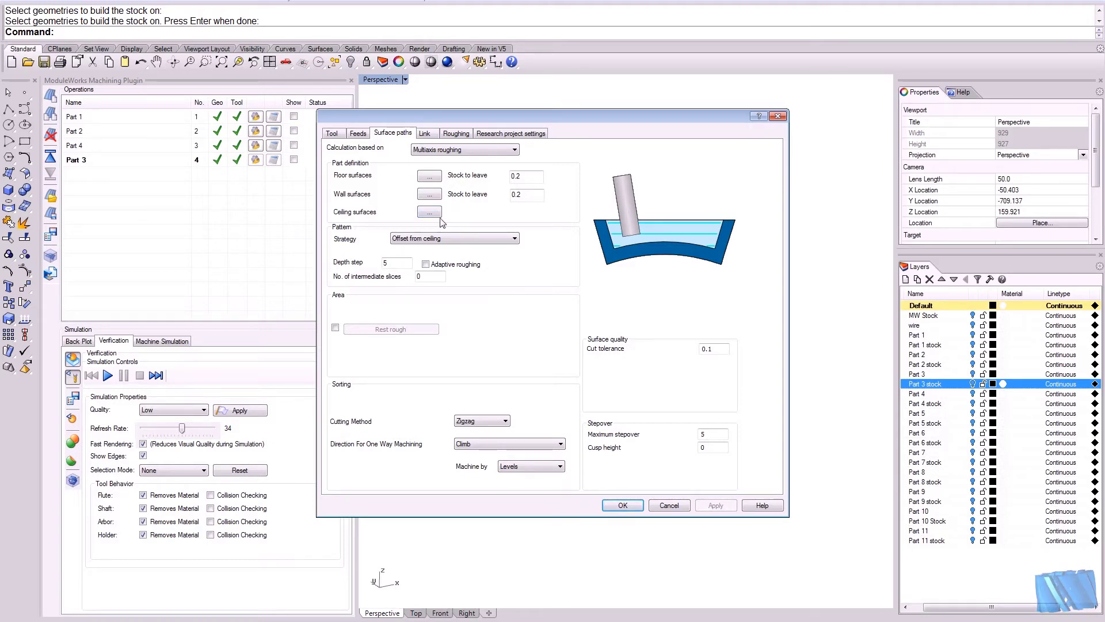
pyautogui.click(429, 238)
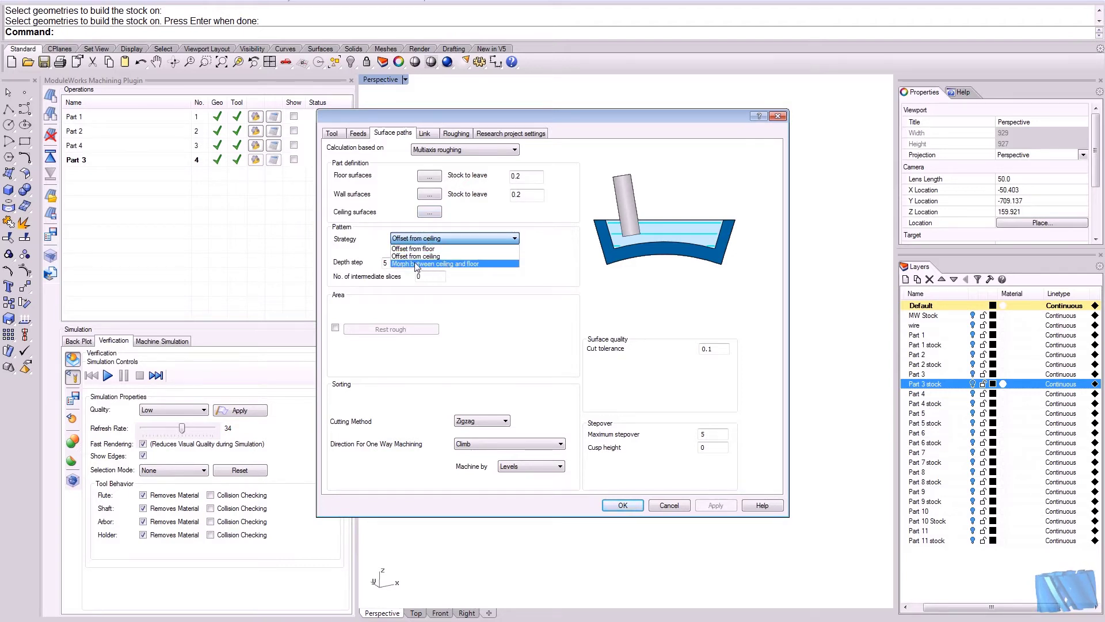
pyautogui.click(466, 265)
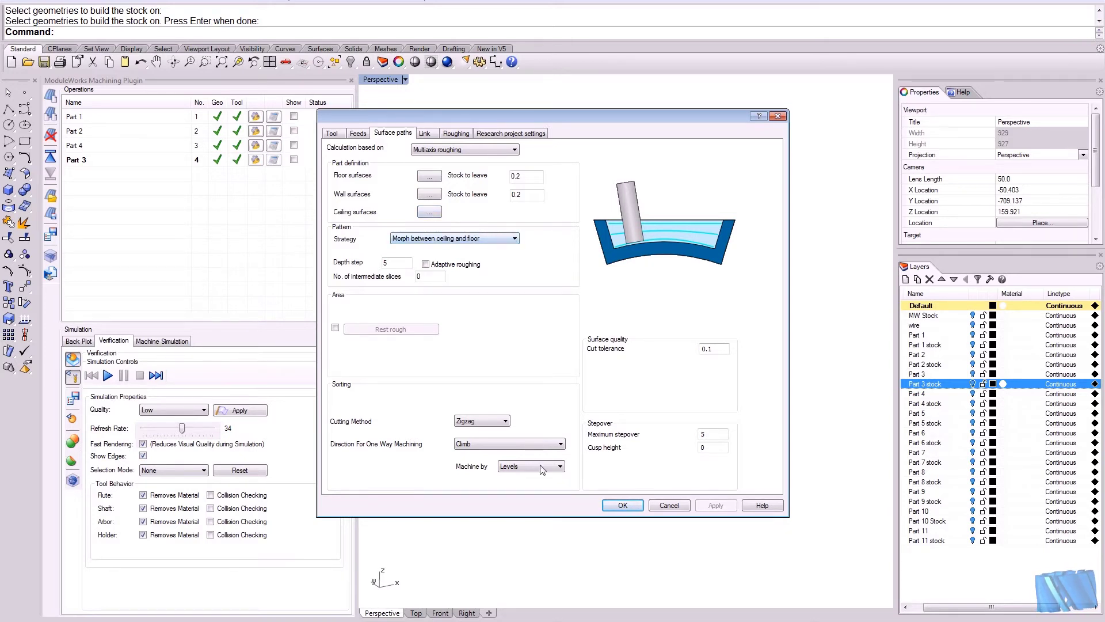
pyautogui.click(628, 504)
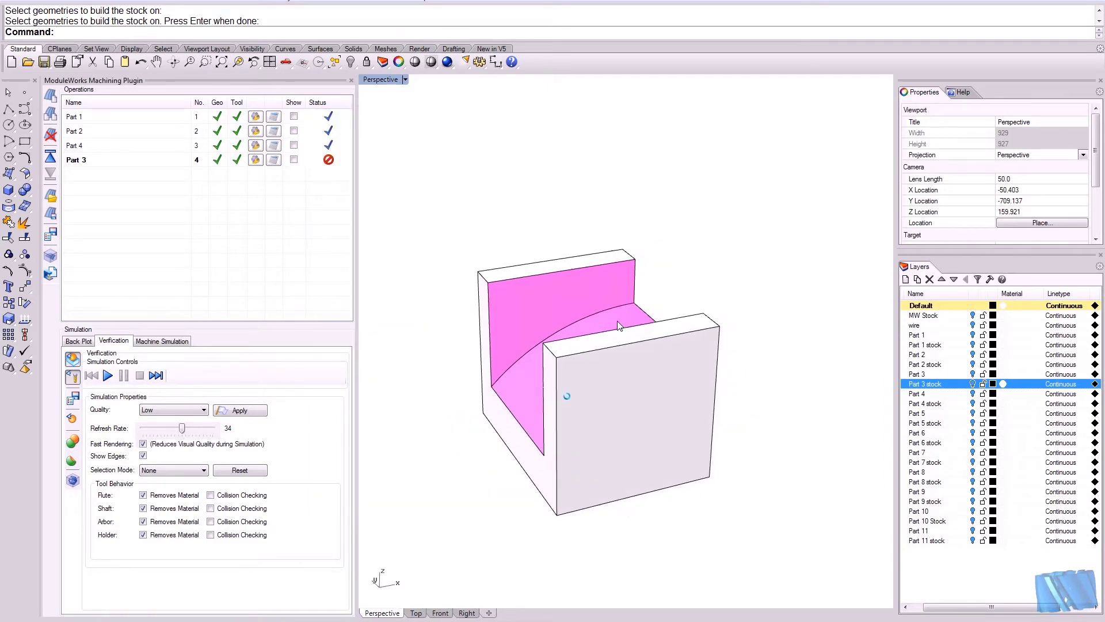
# Orbit around the cut part from several sides, then reopen Part 3's surface path settings.
pyautogui.moveTo(617, 320); pyautogui.dragTo(519, 289, button='right')
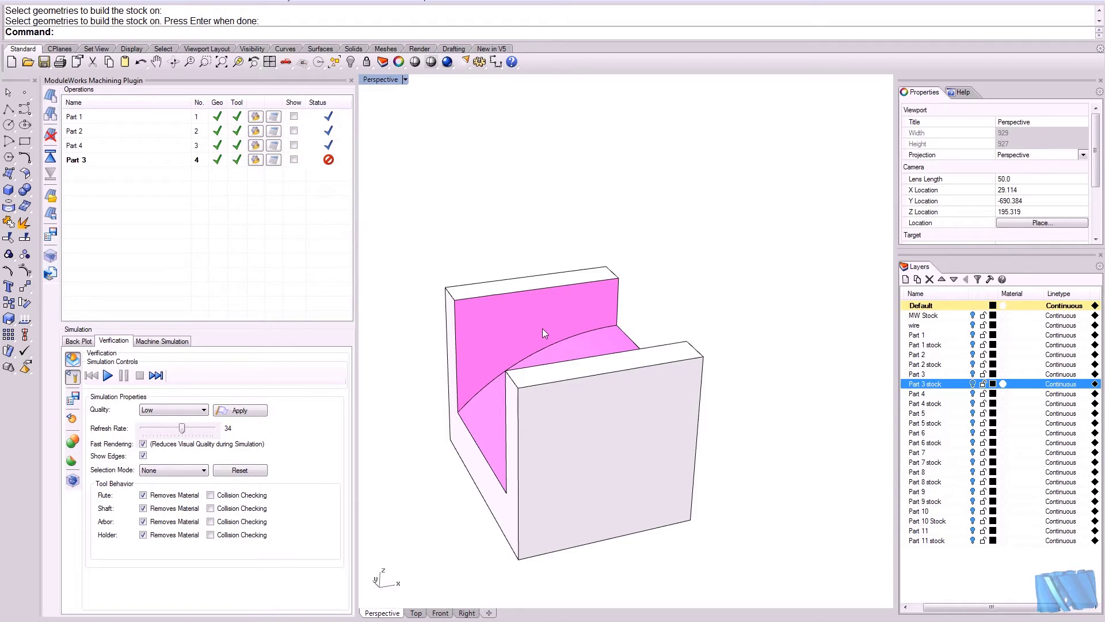
pyautogui.press('Left')
pyautogui.press('Left')
pyautogui.press('Left')
pyautogui.press('Left')
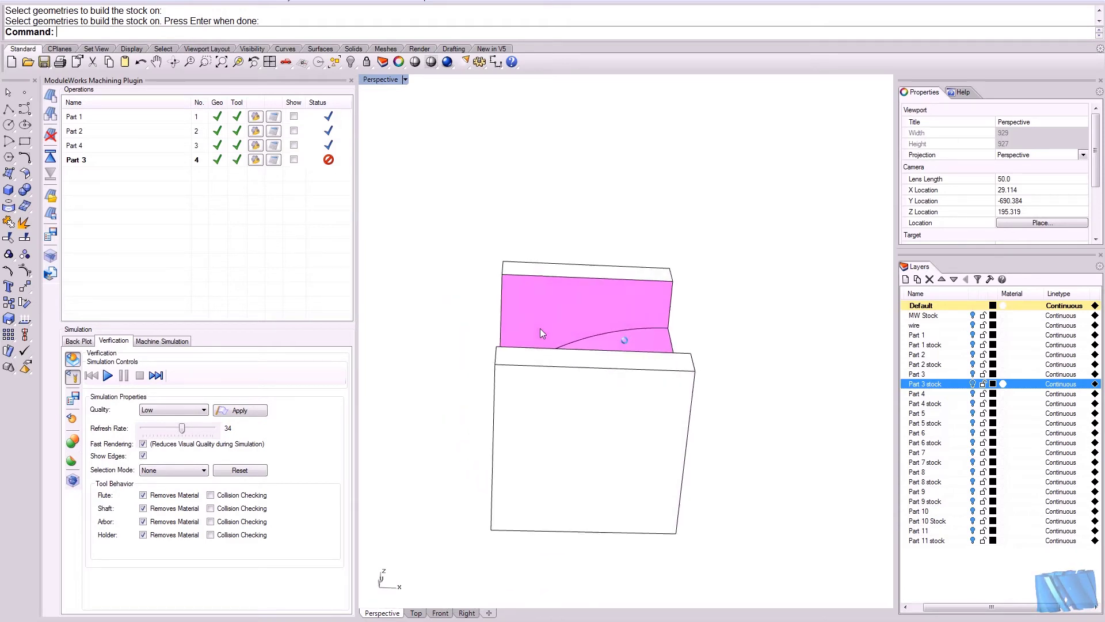
pyautogui.press('Left')
pyautogui.press('Left')
pyautogui.press('Left')
pyautogui.press('Left')
pyautogui.press('Down')
pyautogui.press('Down')
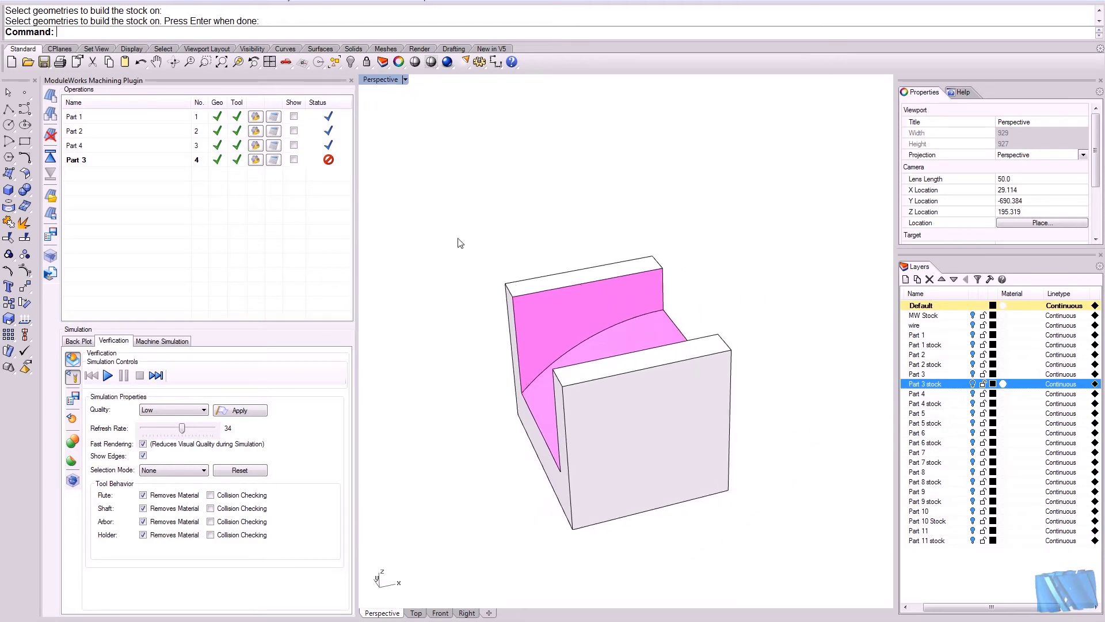
pyautogui.click(255, 159)
pyautogui.click(393, 133)
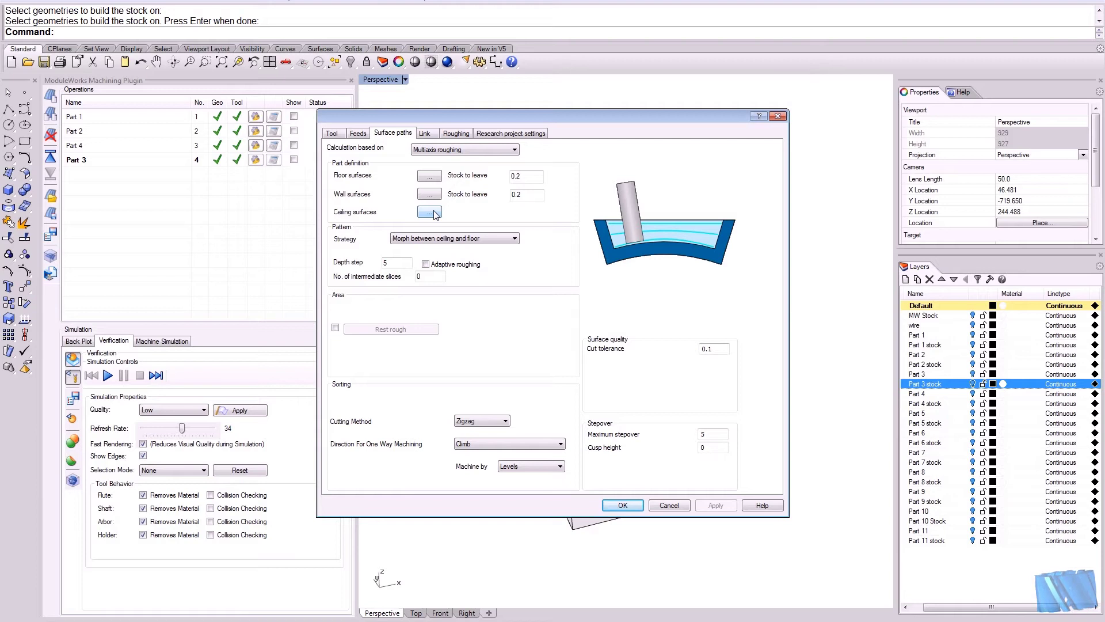
# Try Offset from ceiling and Offset from floor, then settle on Morph between ceiling and floor.
pyautogui.click(430, 239)
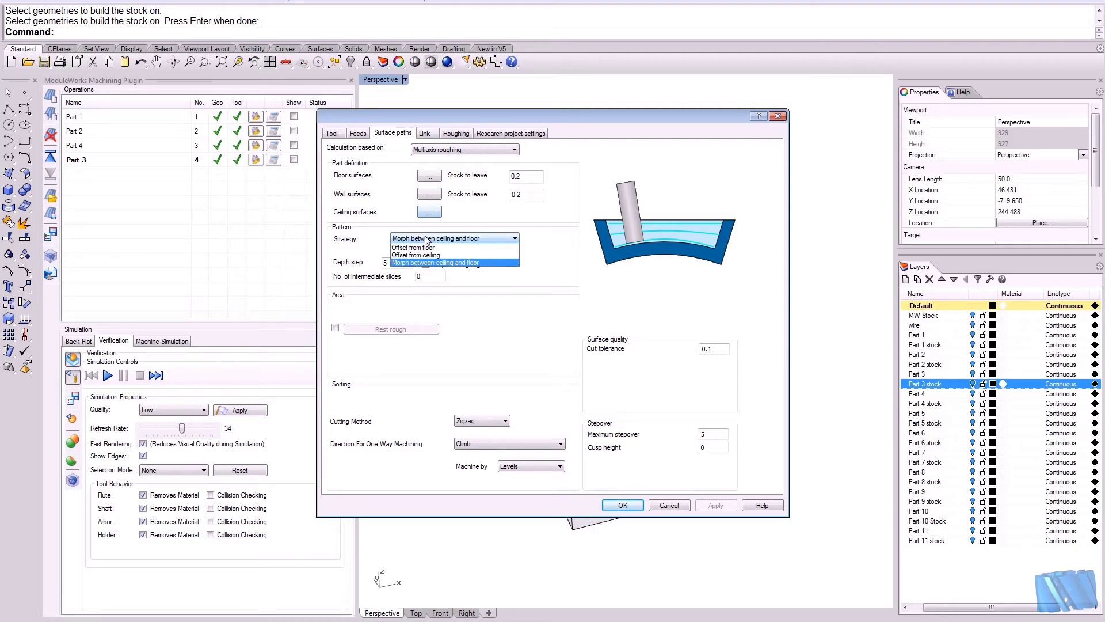
pyautogui.click(430, 256)
pyautogui.click(437, 238)
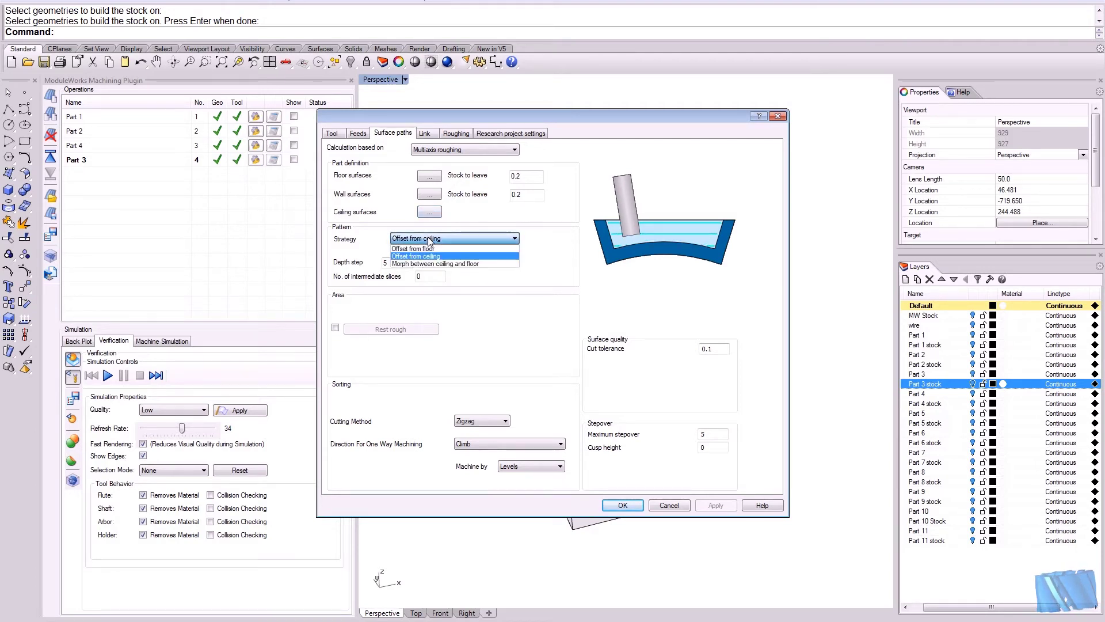
pyautogui.click(426, 264)
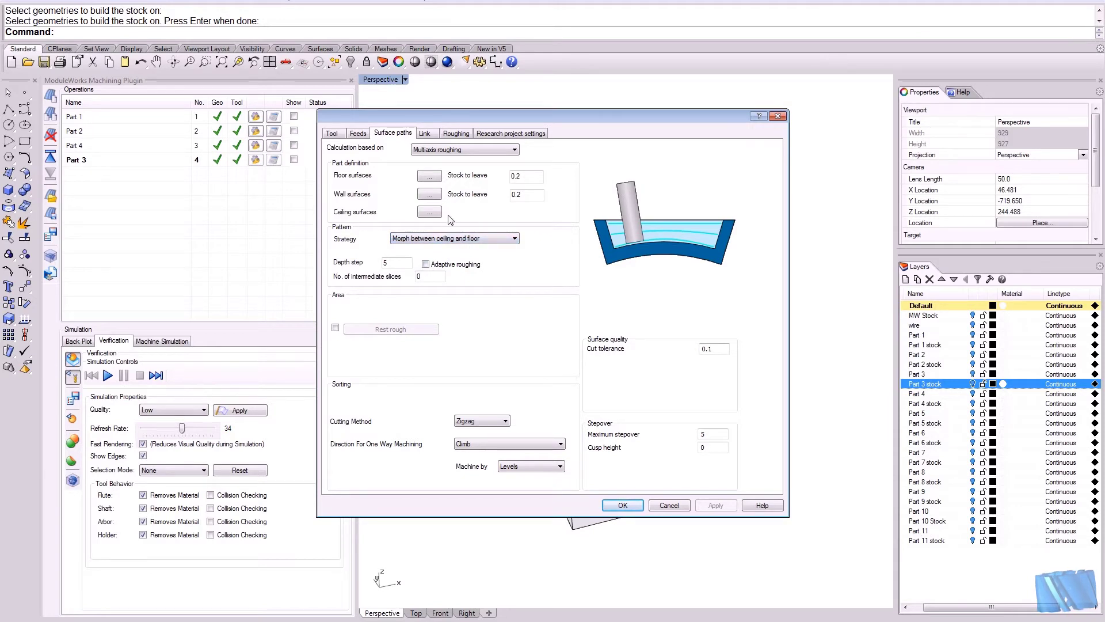
pyautogui.click(439, 239)
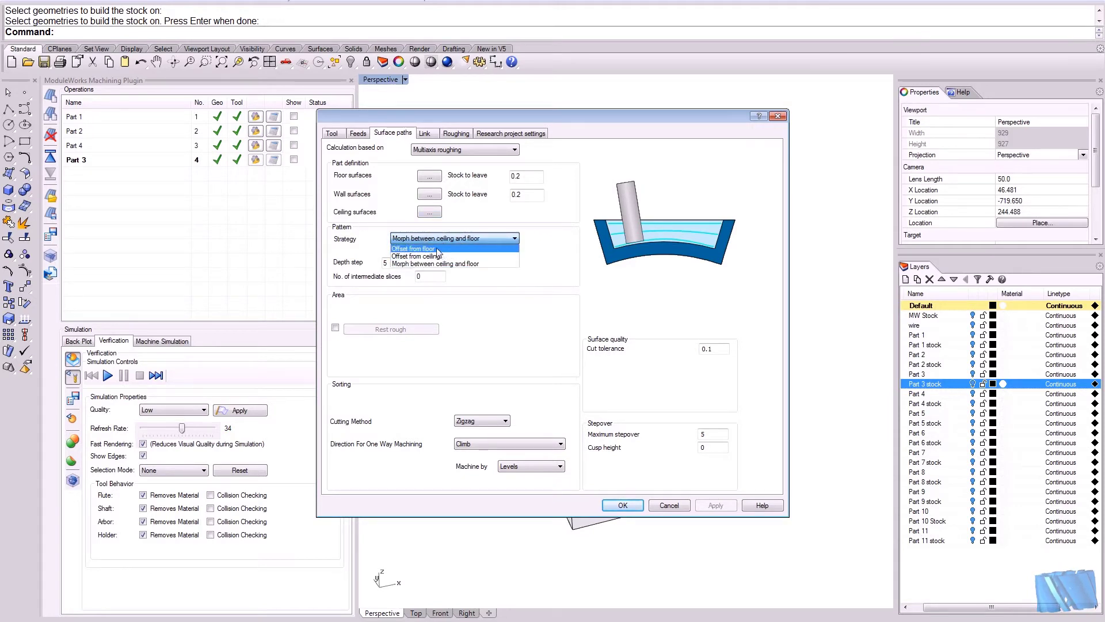
pyautogui.click(437, 249)
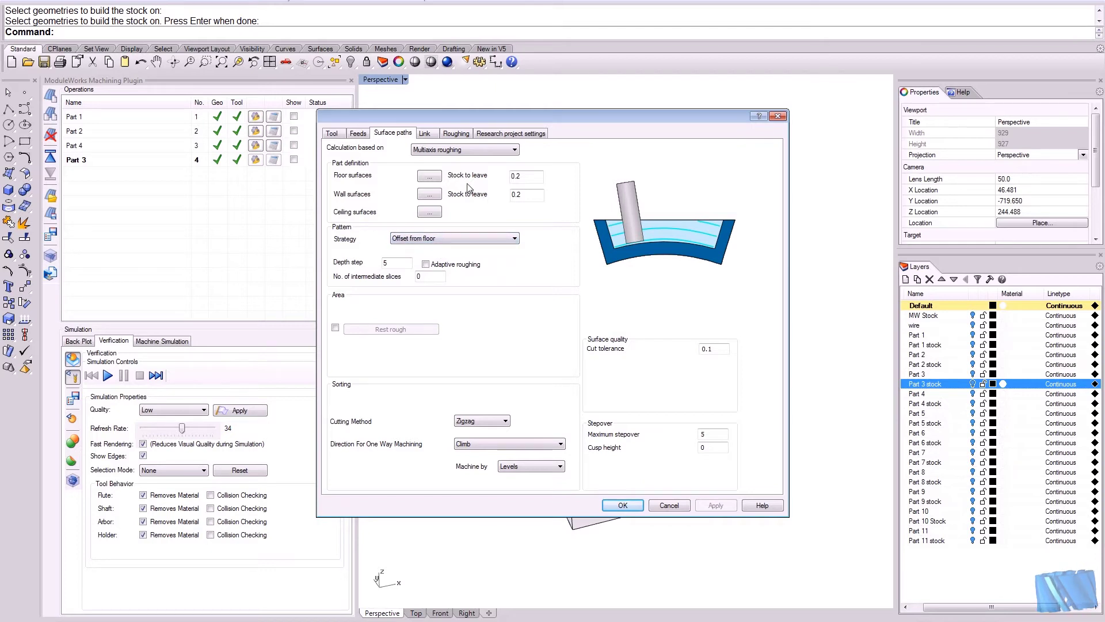
pyautogui.click(429, 238)
pyautogui.click(460, 266)
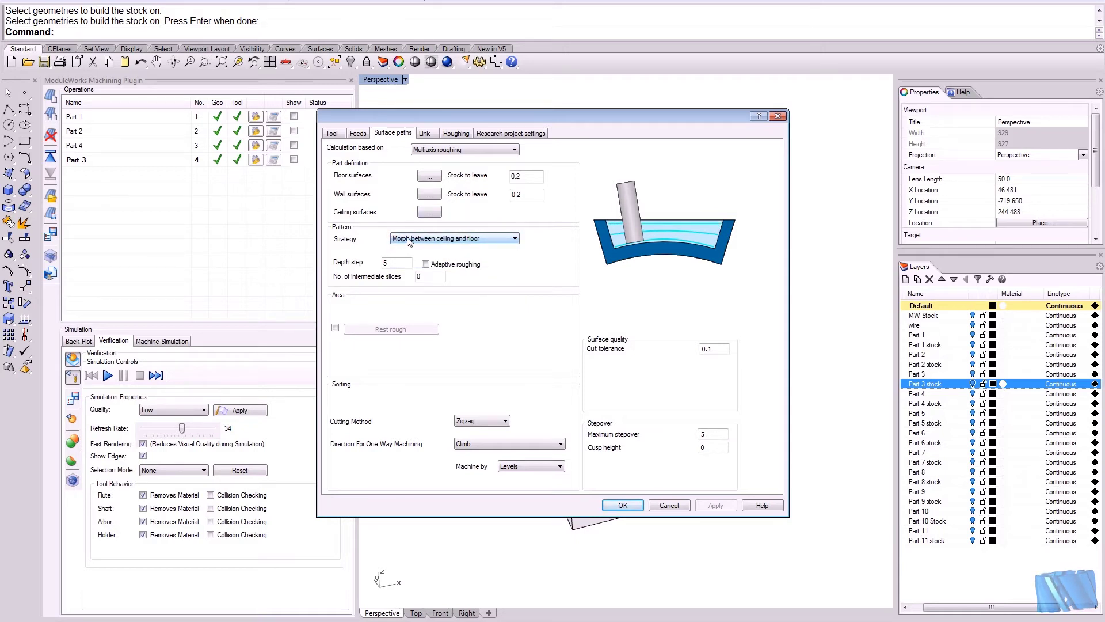
pyautogui.click(430, 213)
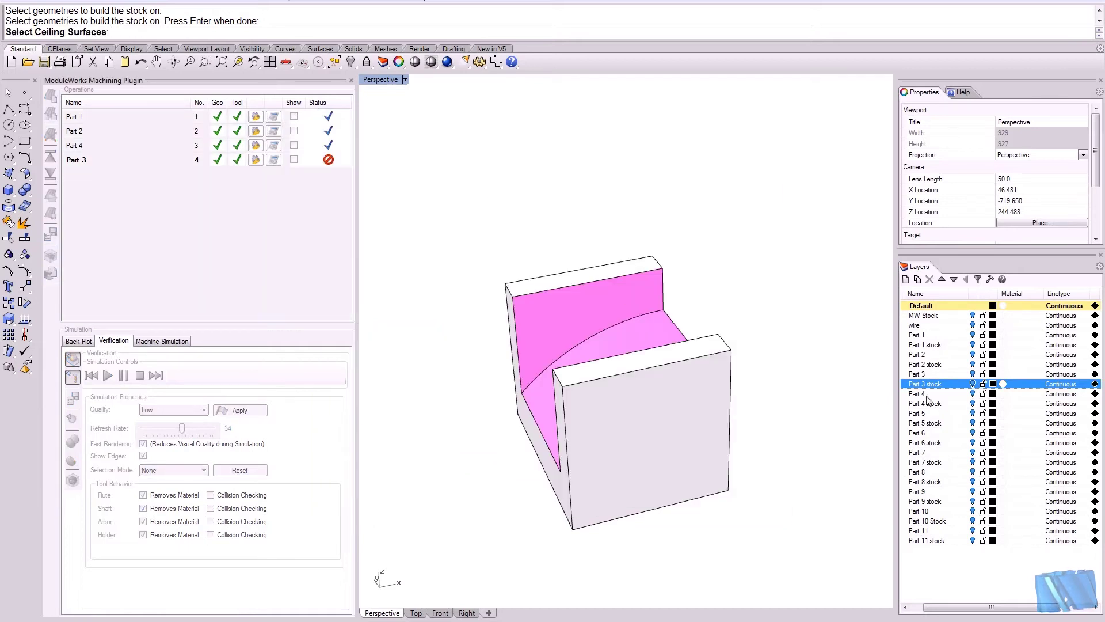
# Show the Part 3 stock block, pick its top face as the ceiling surface, and confirm.
pyautogui.moveTo(858, 382); pyautogui.dragTo(705, 293, button='right')
pyautogui.moveTo(553, 364); pyautogui.dragTo(580, 385, button='right')
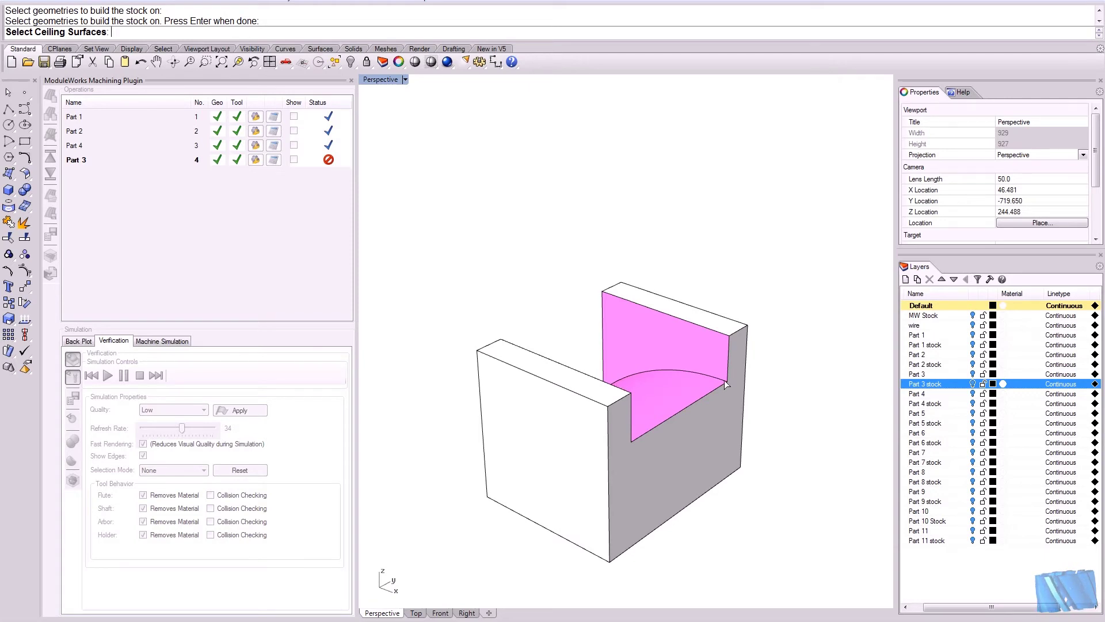
pyautogui.moveTo(590, 350); pyautogui.dragTo(550, 360, button='right')
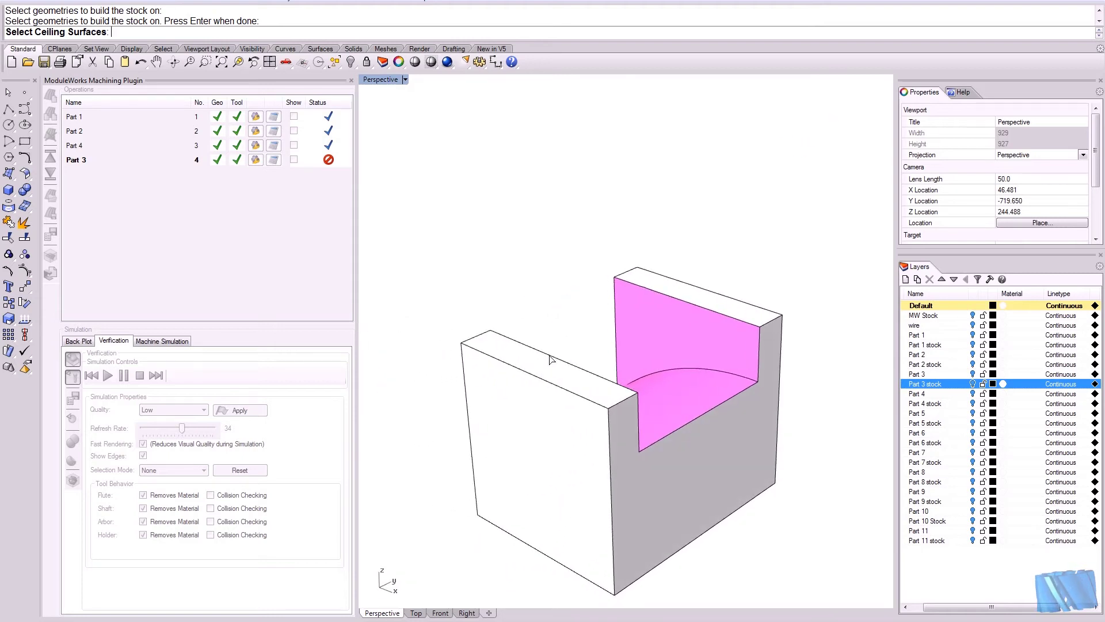
pyautogui.keyDown('shift'); pyautogui.moveTo(716, 309); pyautogui.dragTo(683, 310, button='right'); pyautogui.keyUp('shift')
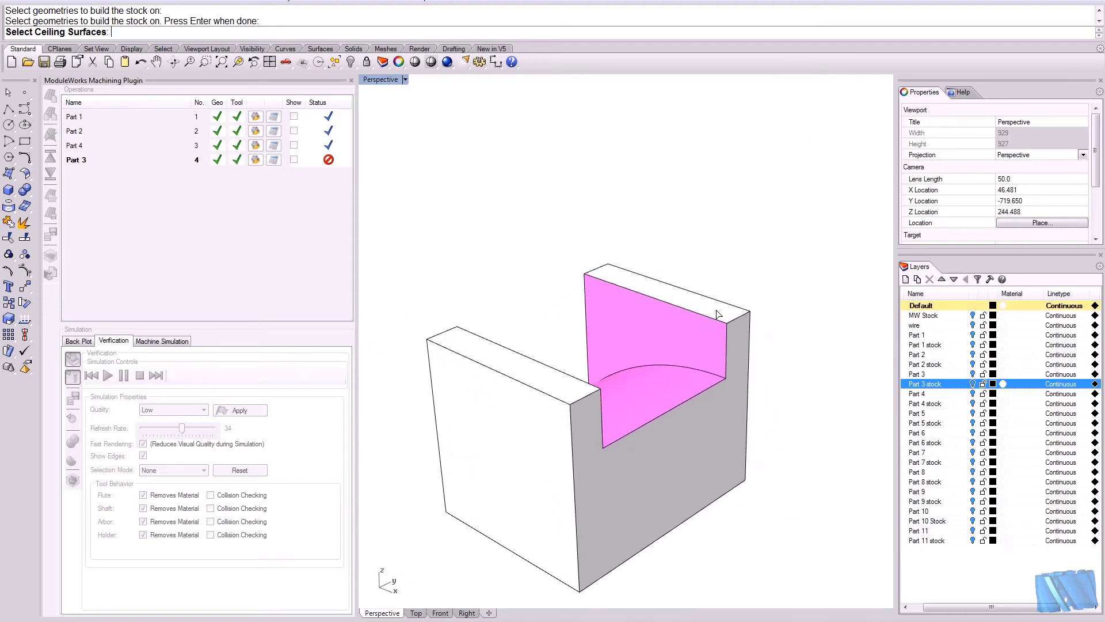
pyautogui.click(972, 384)
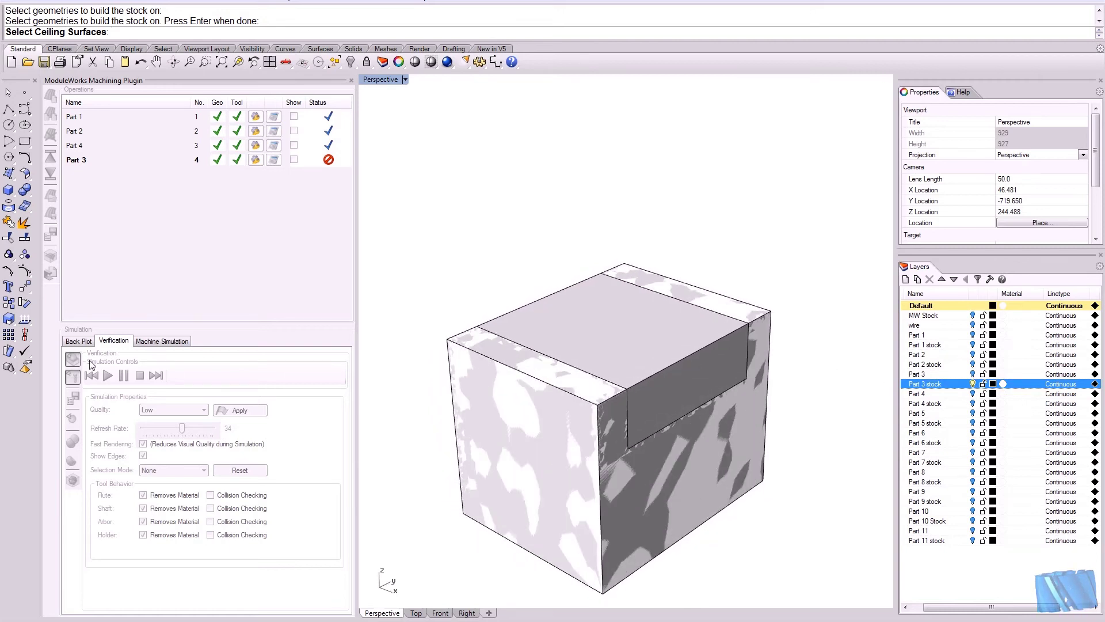
pyautogui.click(609, 348)
pyautogui.press('Return')
pyautogui.click(623, 505)
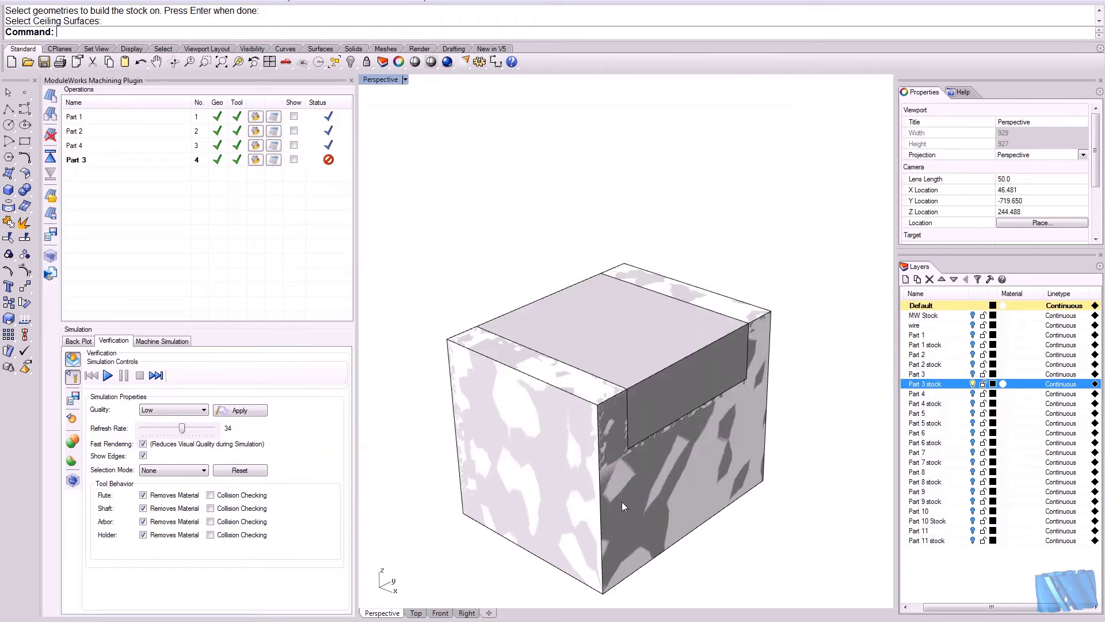
# Reset the simulated stock, re-pick the stock block's top face as ceiling, and accept the settings.
pyautogui.click(73, 358)
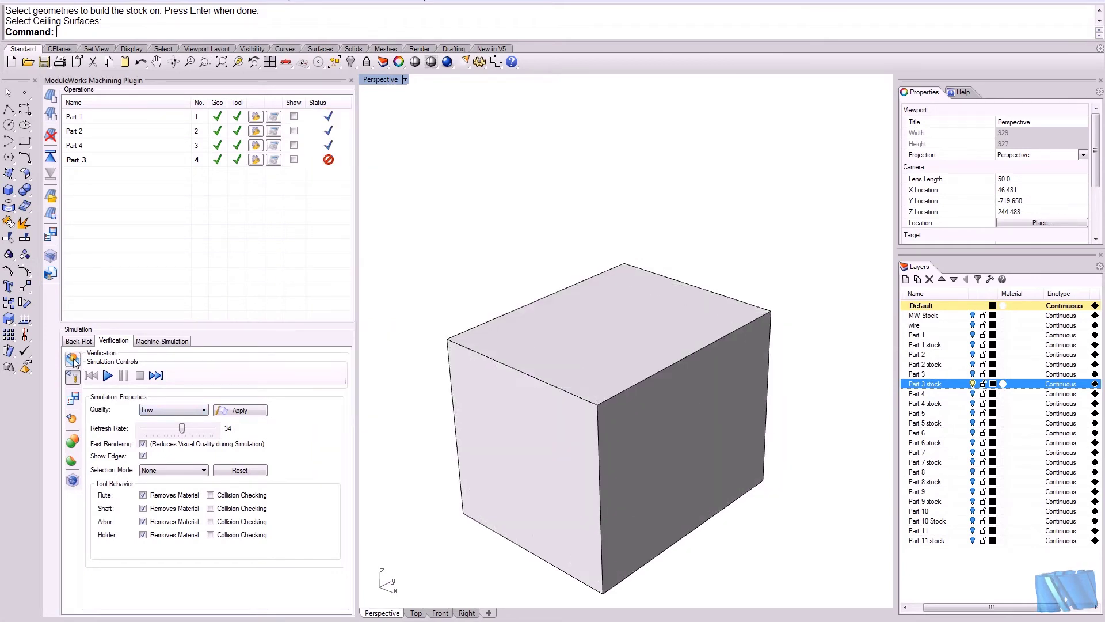
pyautogui.click(256, 159)
pyautogui.click(457, 134)
pyautogui.click(393, 133)
pyautogui.click(429, 212)
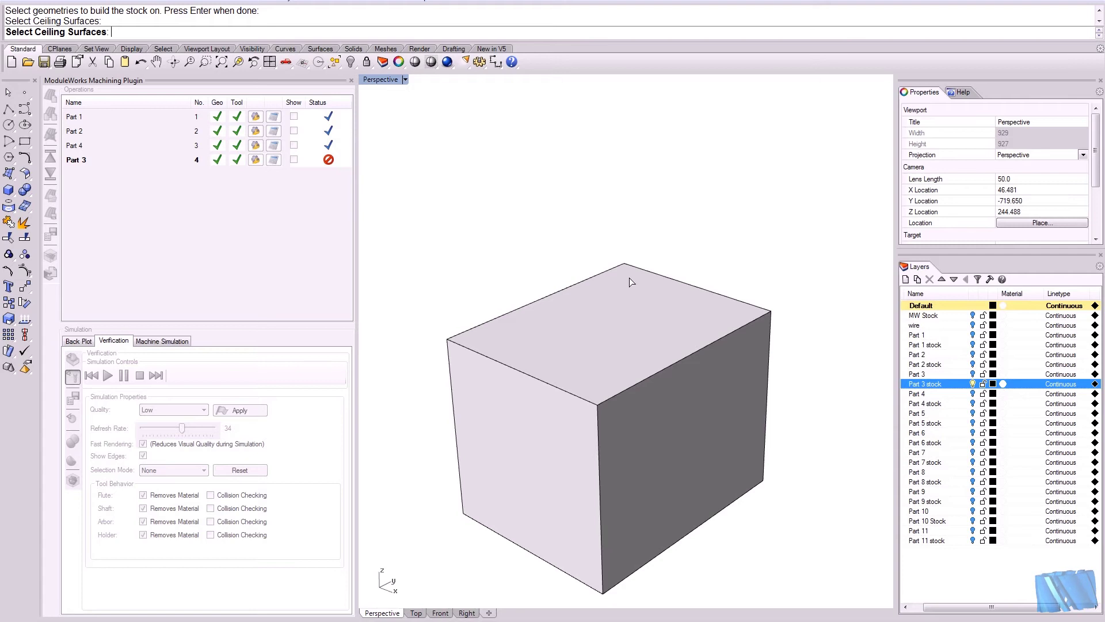
pyautogui.click(611, 308)
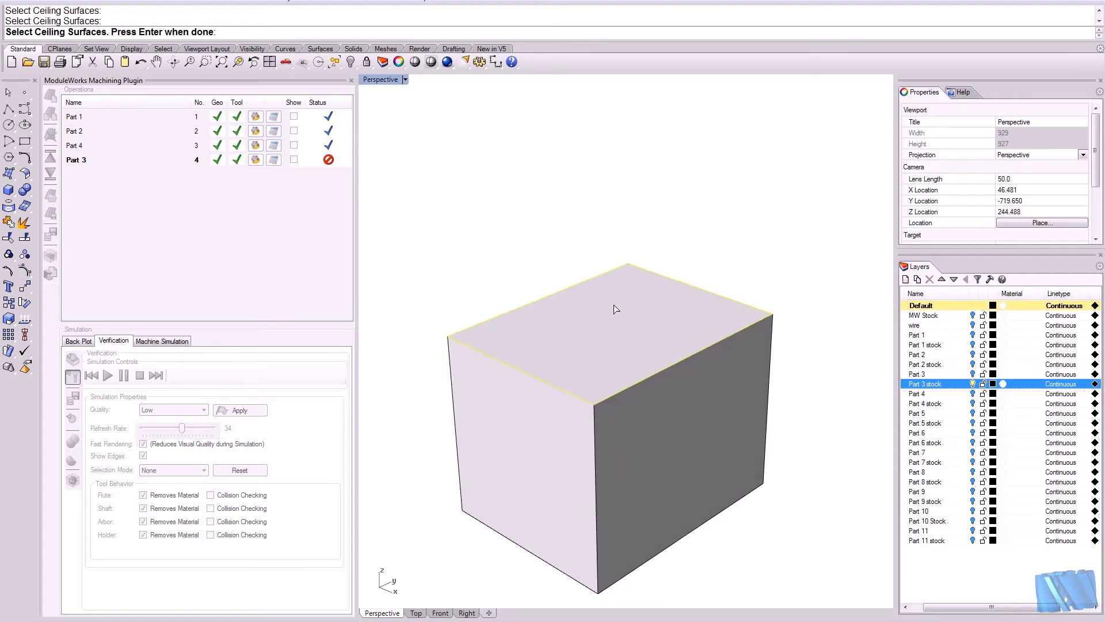
pyautogui.press('Return')
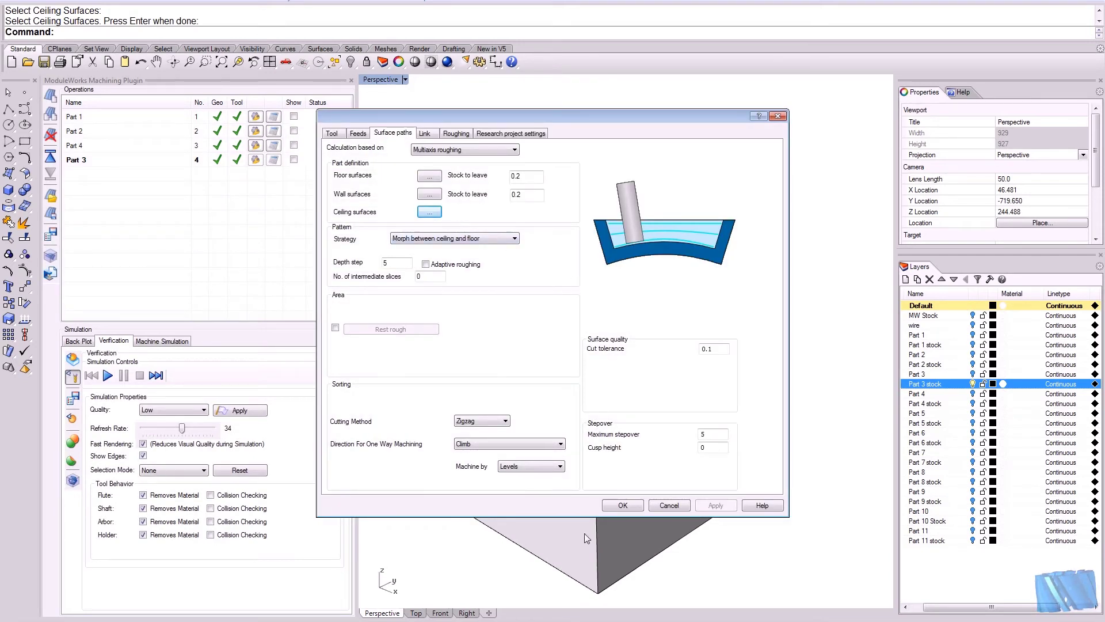
pyautogui.click(622, 505)
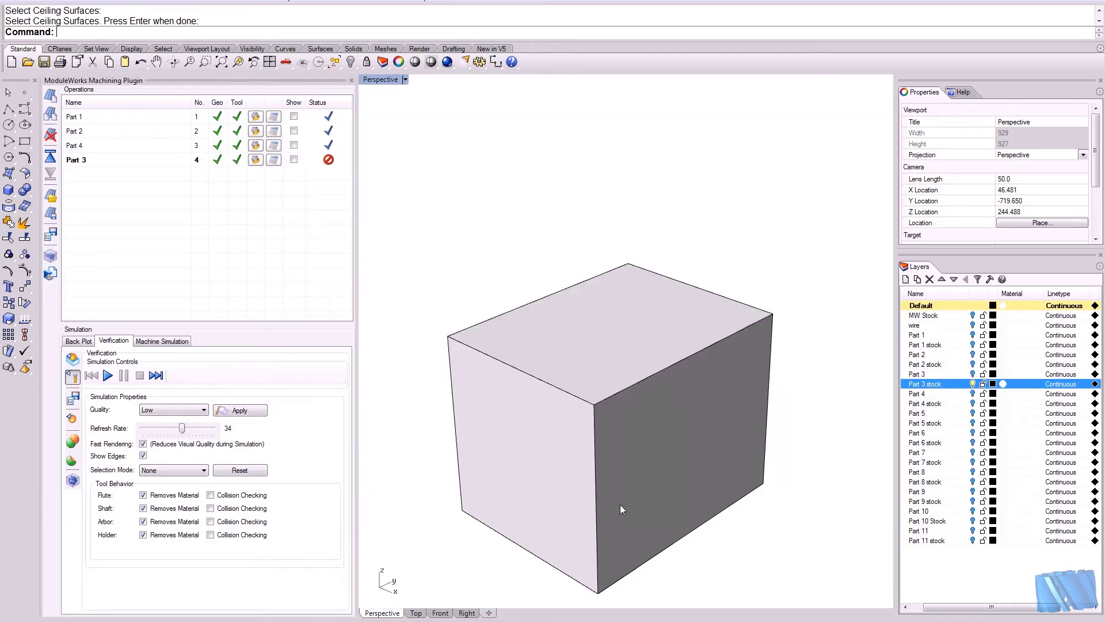
# Swap the Part 3 stock layer for the Part 3 part layer and calculate Part 3's toolpath.
pyautogui.click(973, 383)
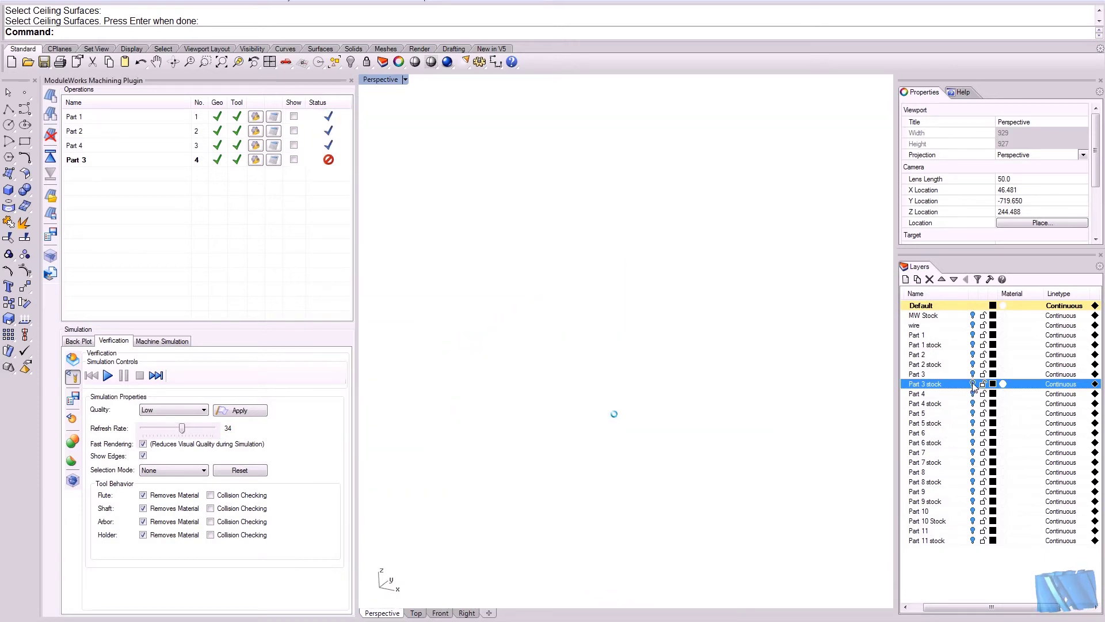
pyautogui.click(973, 374)
pyautogui.scroll(5, 717, 388)
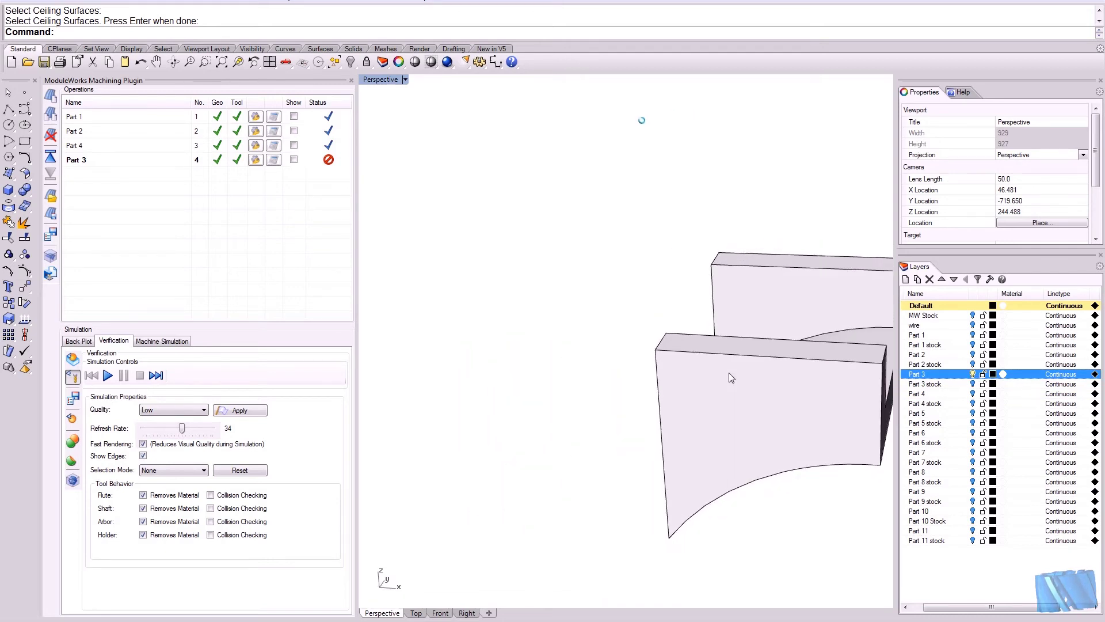
pyautogui.scroll(-5, 708, 372)
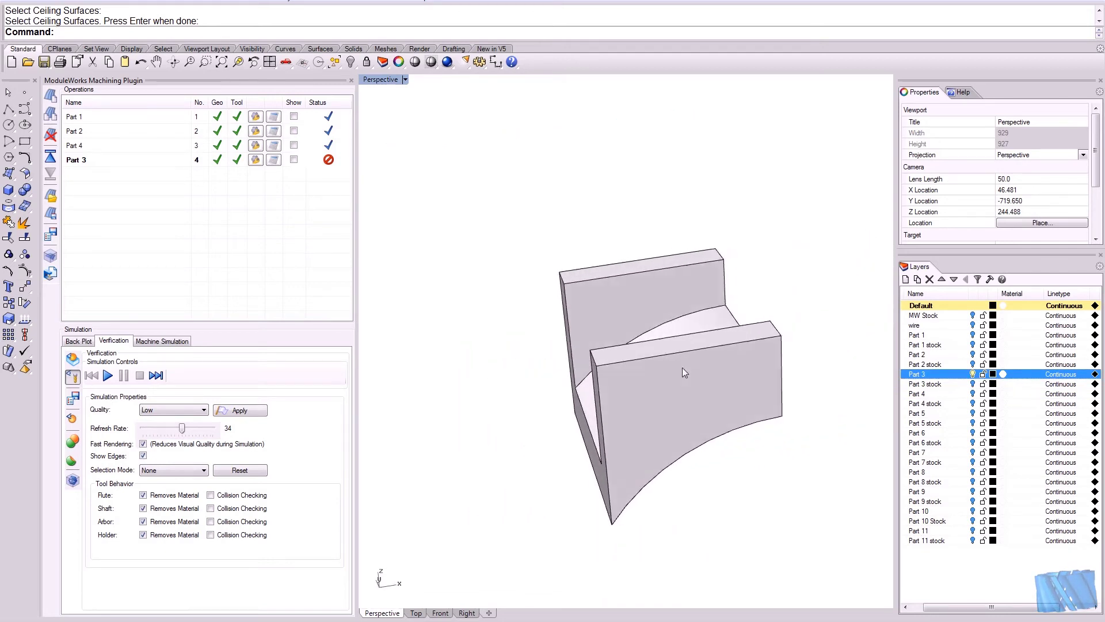
pyautogui.click(273, 160)
pyautogui.press('Left')
pyautogui.press('Left')
pyautogui.press('Left')
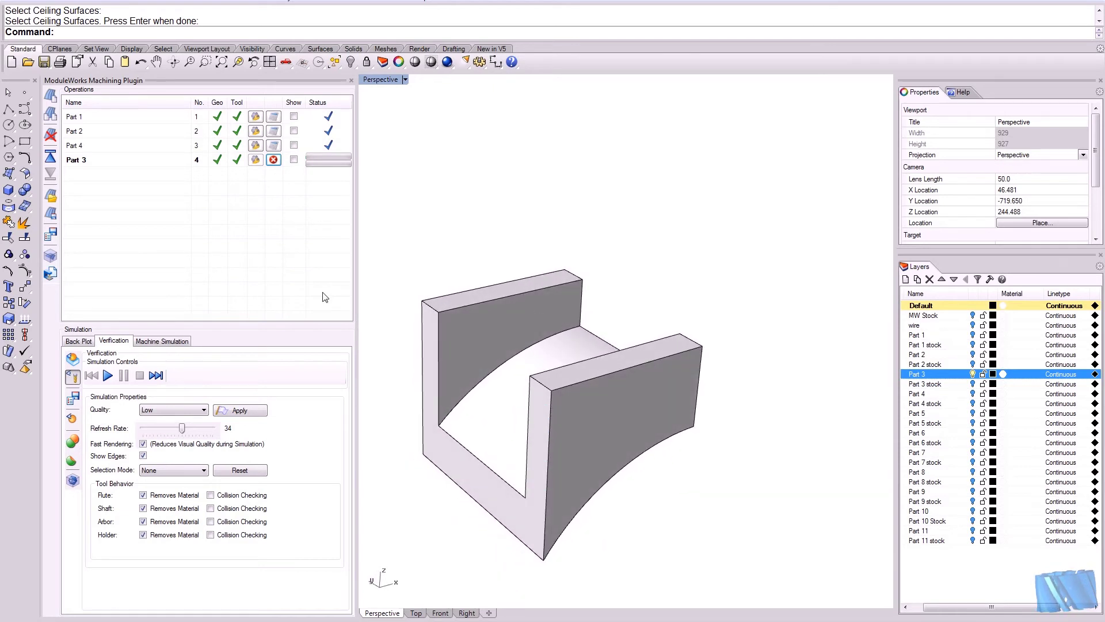
pyautogui.click(137, 161)
# Duplicate the Part 3 operation and rename the copy 'Part 3 - Offset from Floor'.
pyautogui.click(51, 114)
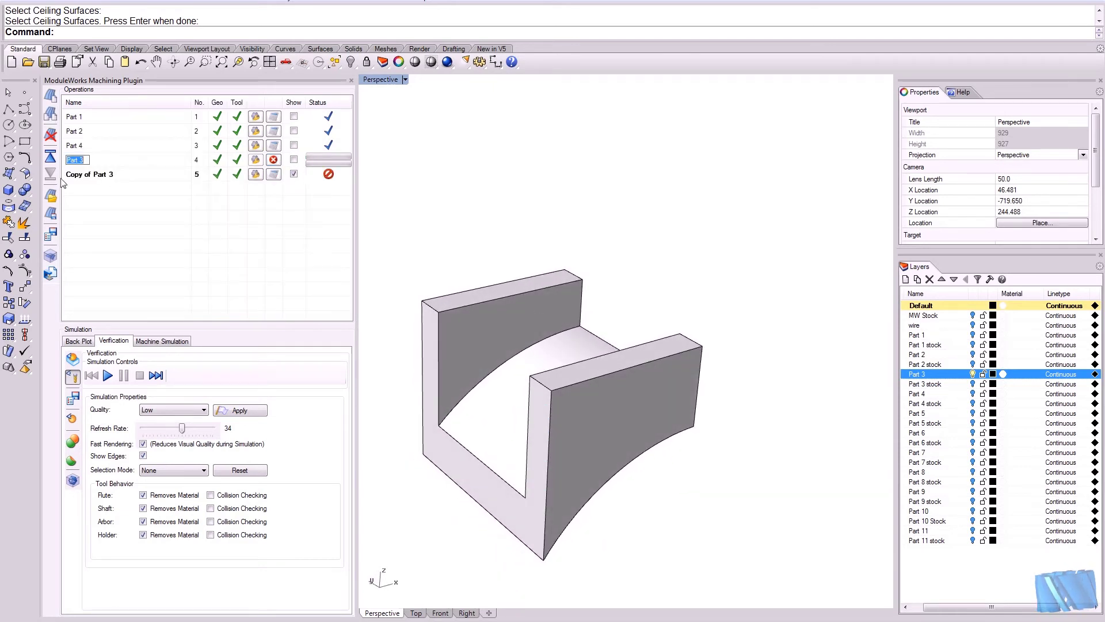
pyautogui.click(115, 179)
pyautogui.click(101, 180)
pyautogui.moveTo(89, 175); pyautogui.dragTo(42, 174)
pyautogui.press('Delete')
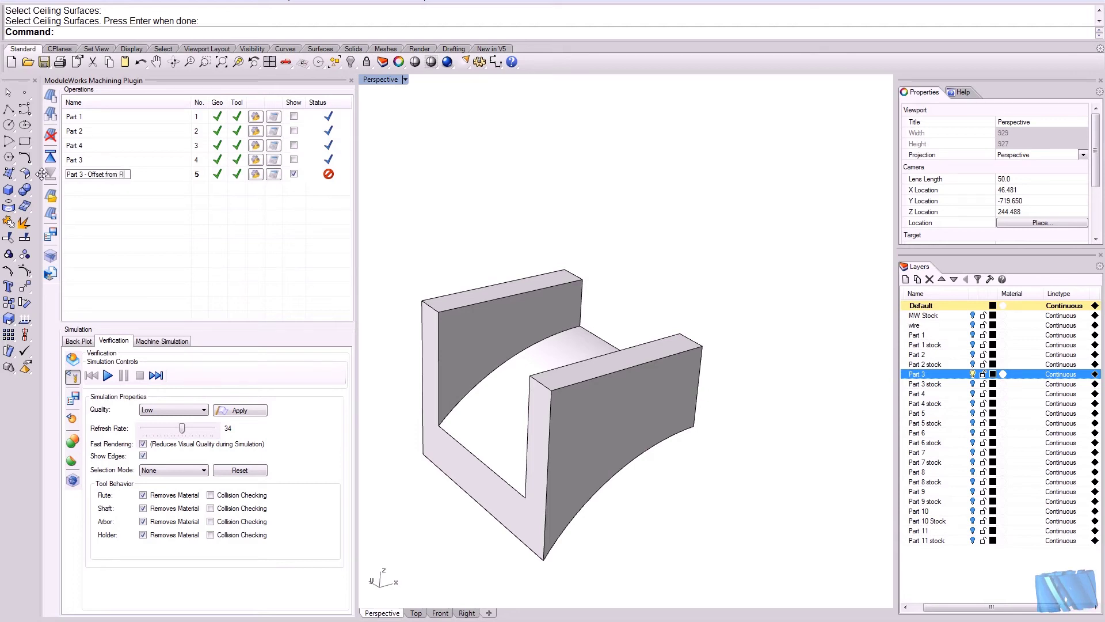
pyautogui.write('- Offset from Floor')
pyautogui.press('Return')
# Rename the original operation 'Part 3 - Morph betw. Floor and Ceiling'.
pyautogui.click(111, 164)
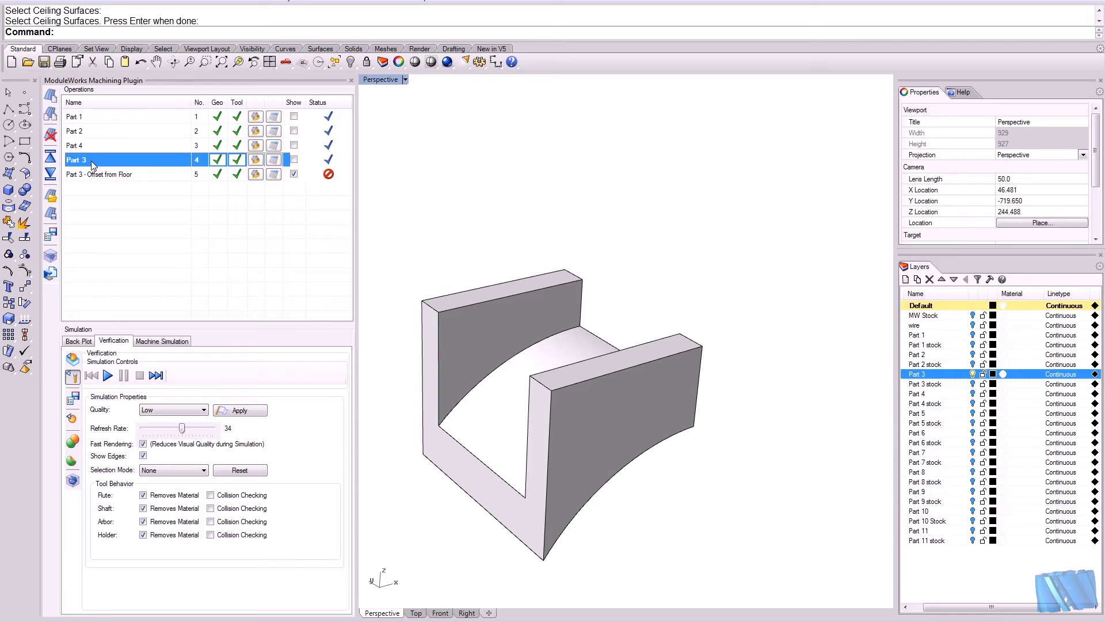
pyautogui.click(91, 166)
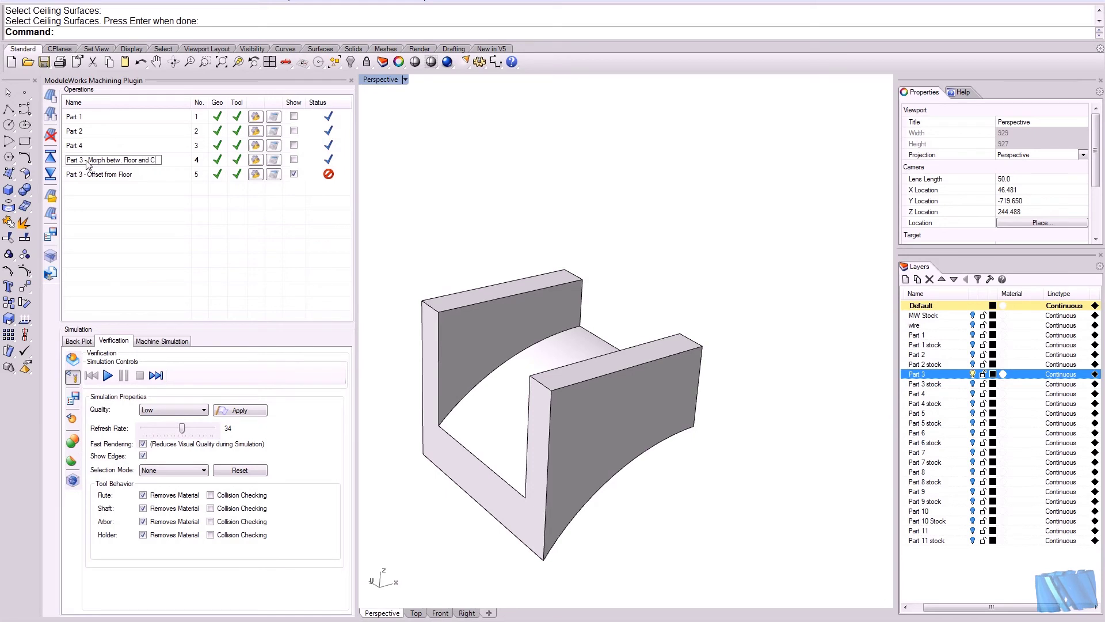
pyautogui.press('Return')
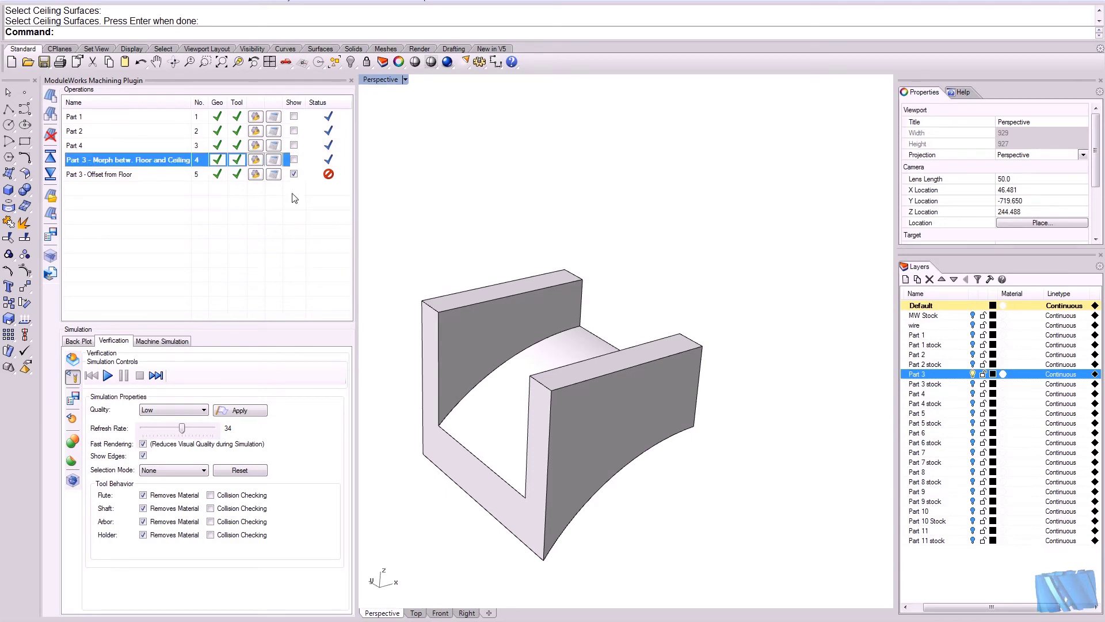
# Set the Offset from Floor copy's surface path strategy to 'Offset from floor' and recalculate.
pyautogui.doubleClick(263, 174)
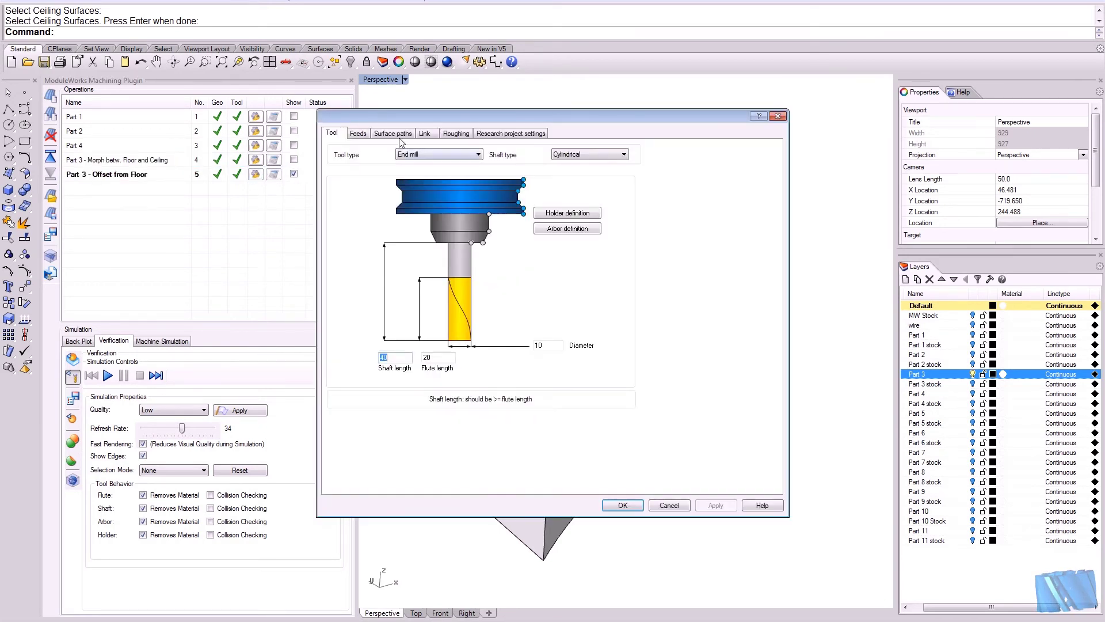
pyautogui.click(393, 133)
pyautogui.click(452, 244)
pyautogui.click(439, 247)
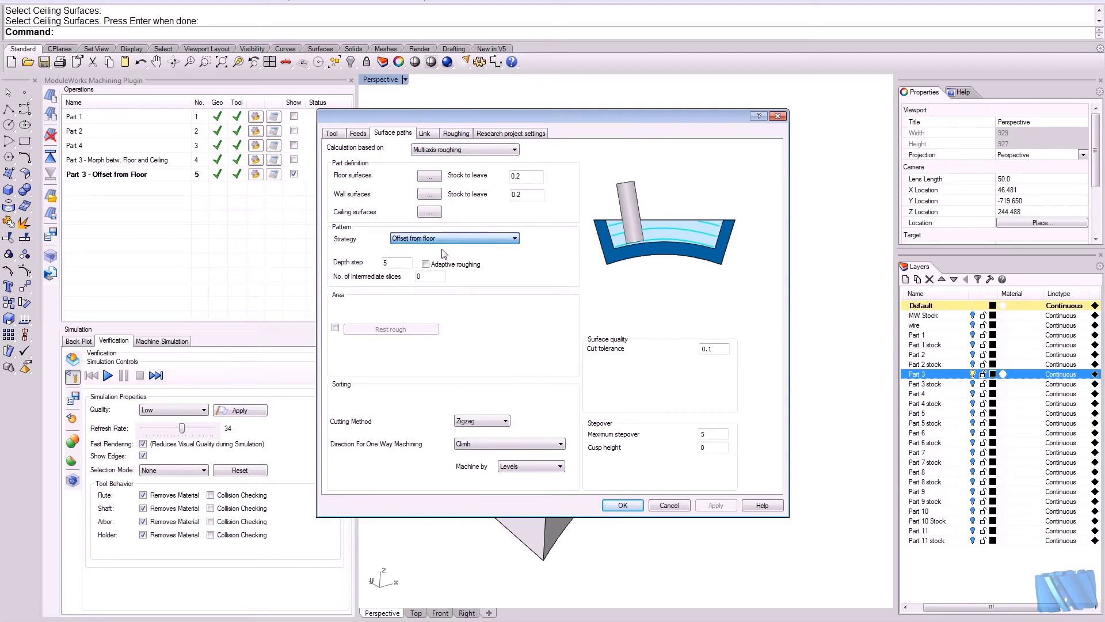
pyautogui.click(618, 502)
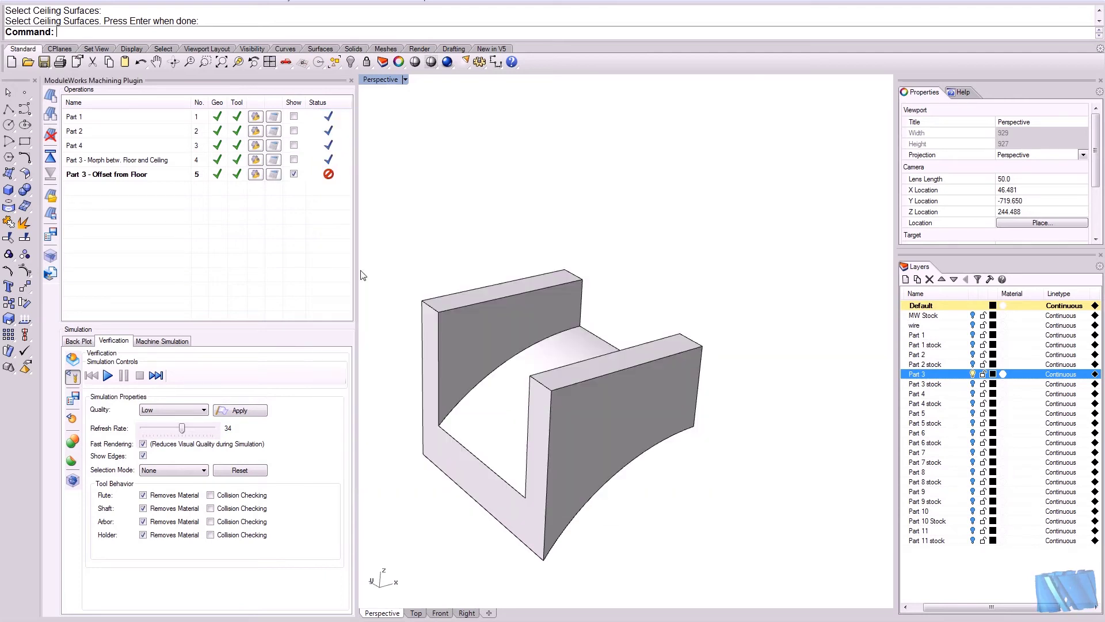
pyautogui.click(293, 159)
# Inspect the Morph toolpaths alone, with the Offset from Floor toolpaths hidden.
pyautogui.click(294, 174)
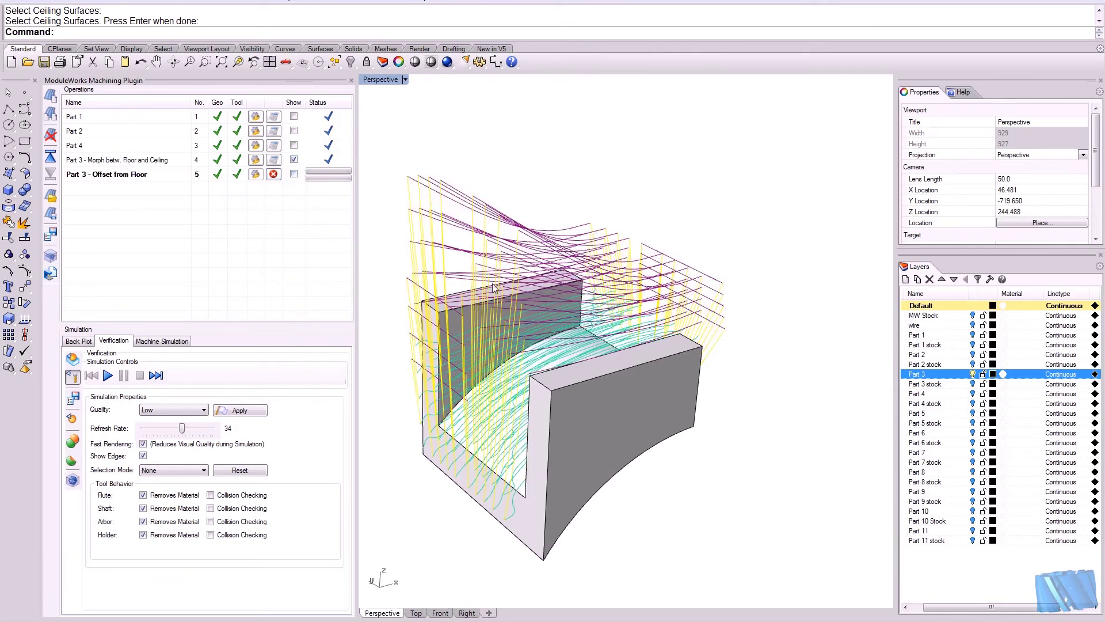
pyautogui.press('Left')
pyautogui.press('Left')
pyautogui.press('Left')
pyautogui.press('Left')
pyautogui.press('Left')
pyautogui.press('Left')
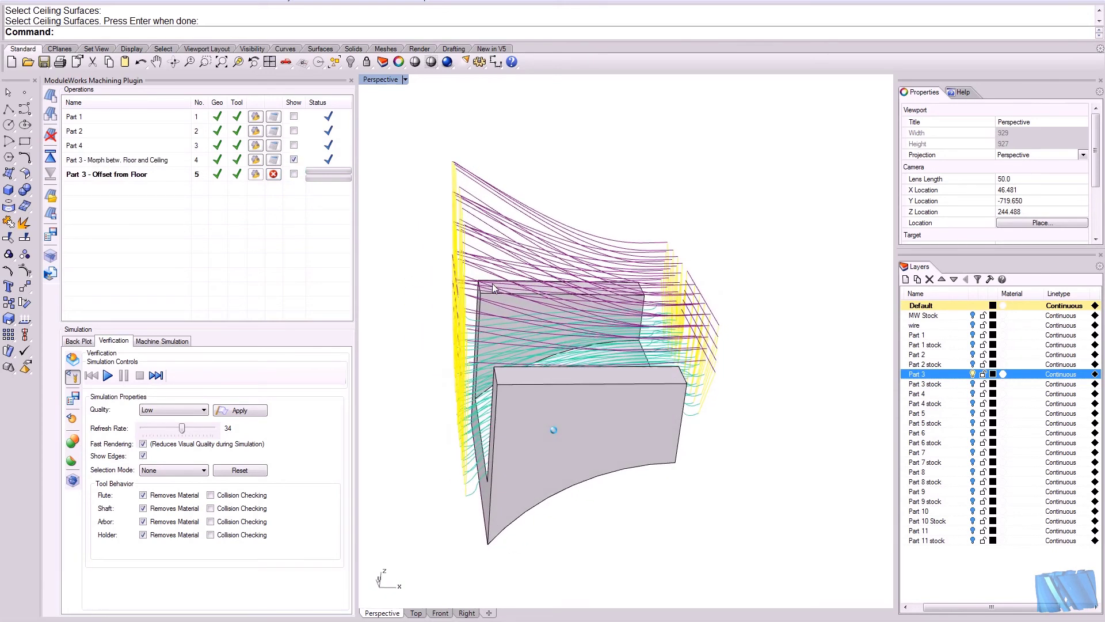
pyautogui.press('Right')
pyautogui.press('Right')
pyautogui.press('Right')
pyautogui.press('Right')
pyautogui.press('Right')
pyautogui.press('Right')
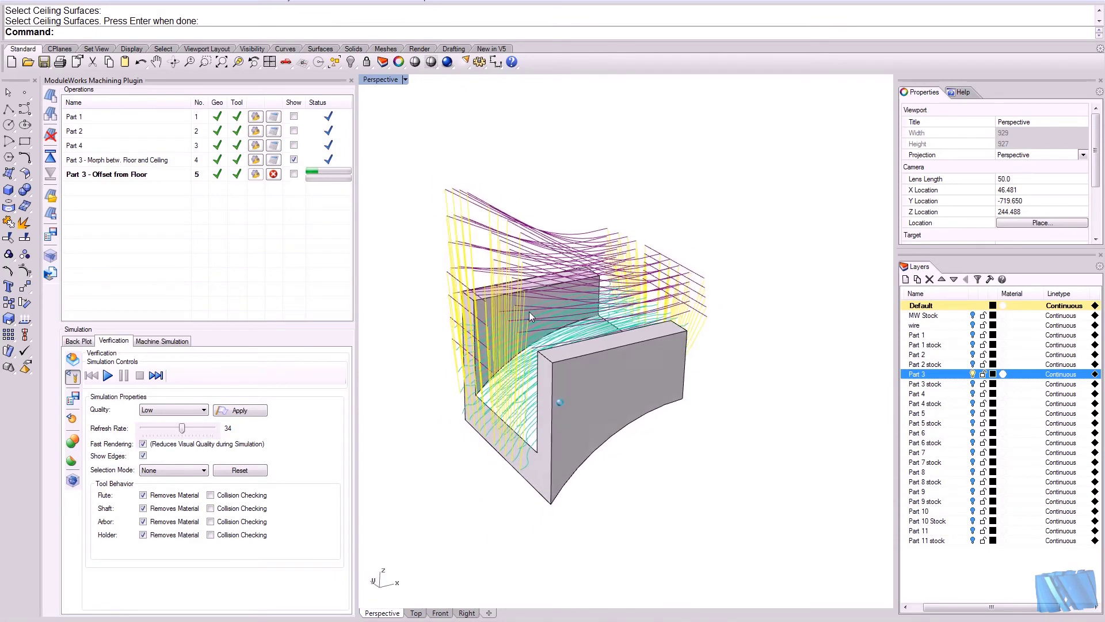
pyautogui.scroll(4, 536, 306)
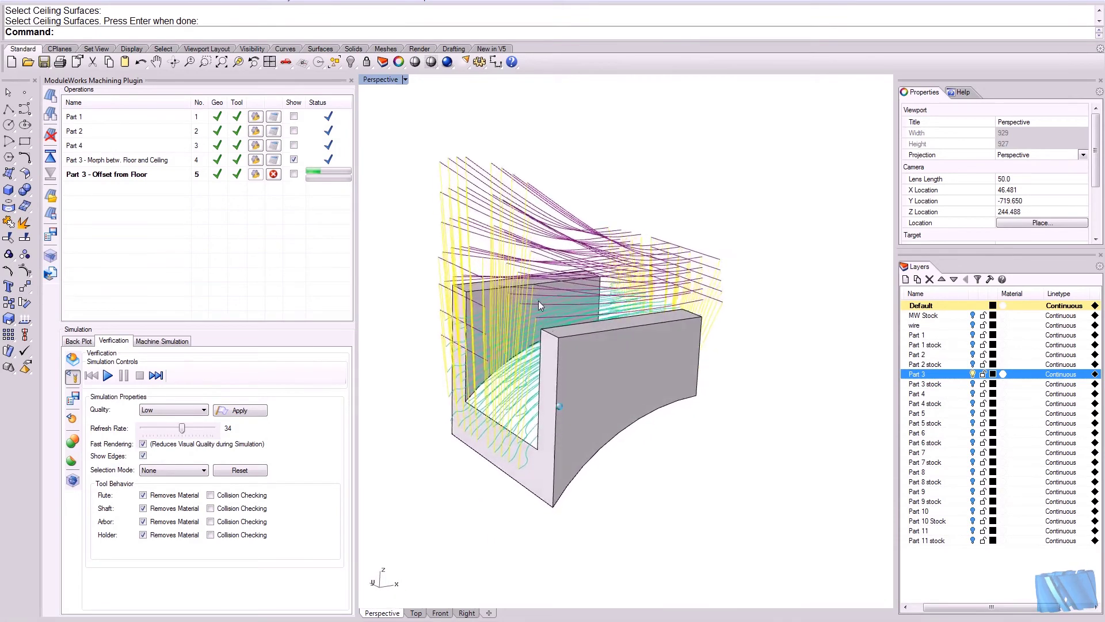
pyautogui.moveTo(540, 303); pyautogui.dragTo(488, 282, button='right')
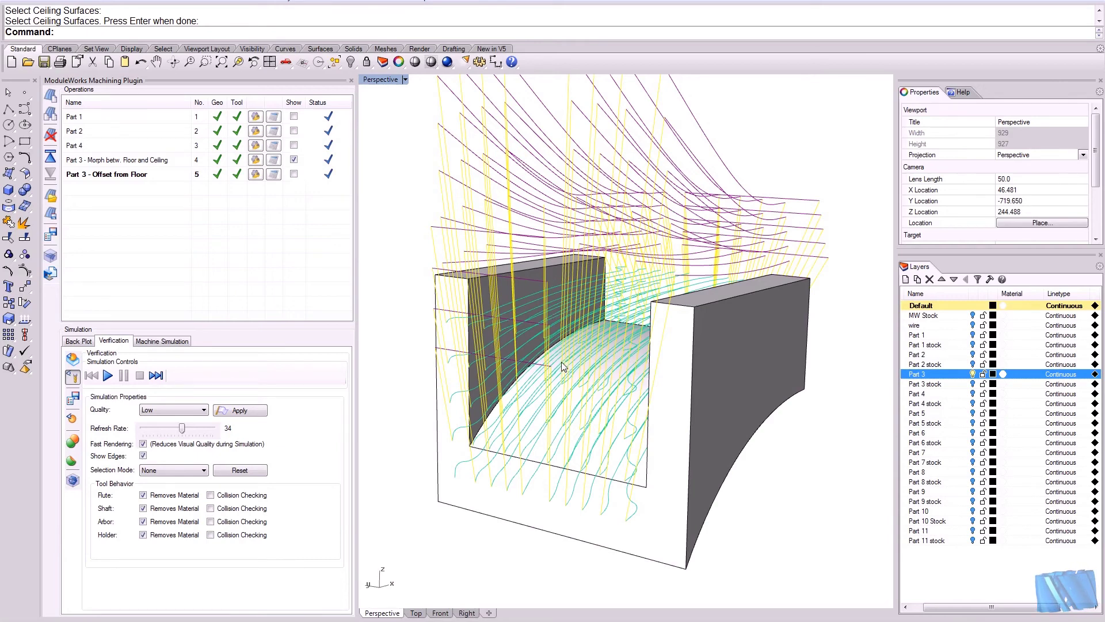
pyautogui.moveTo(553, 367); pyautogui.dragTo(366, 212, button='right')
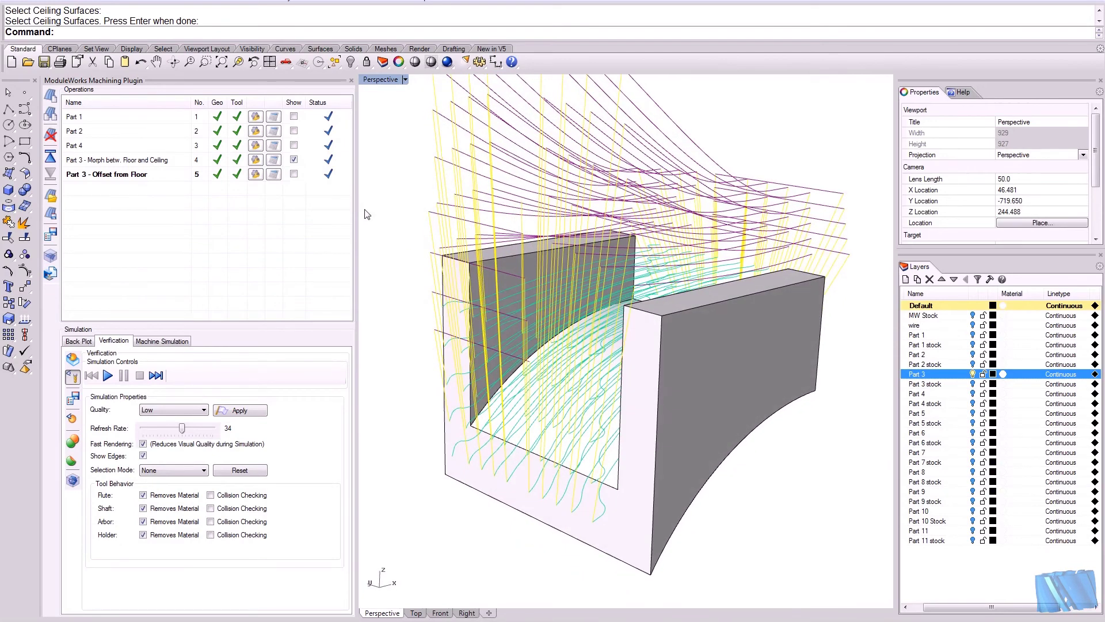
# Show only the Offset from Floor toolpaths and inspect them from a new angle.
pyautogui.click(293, 159)
pyautogui.click(294, 174)
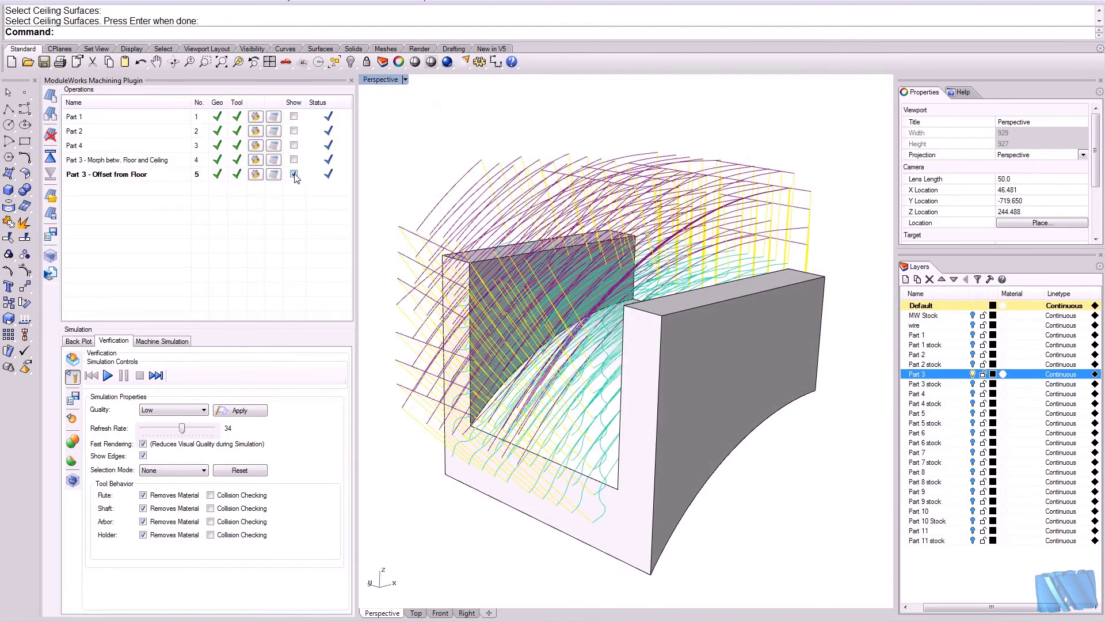
pyautogui.moveTo(535, 338); pyautogui.dragTo(550, 337, button='right')
pyautogui.scroll(3, 550, 335)
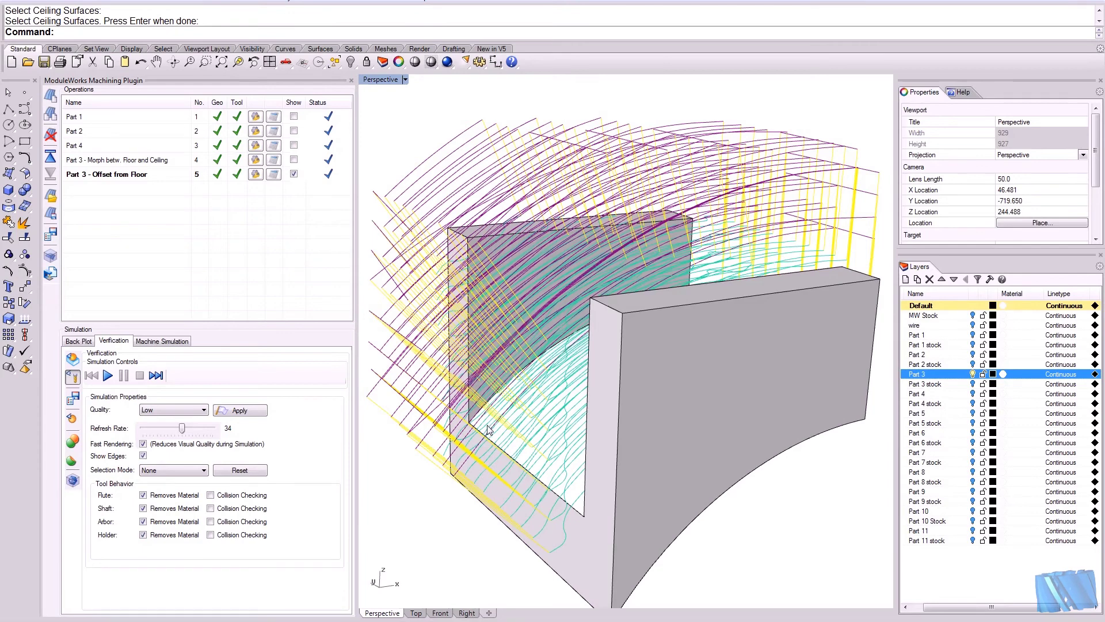
# Hide operation 5's toolpaths, show operation 4's, and zoom in from a frontal view.
pyautogui.click(294, 173)
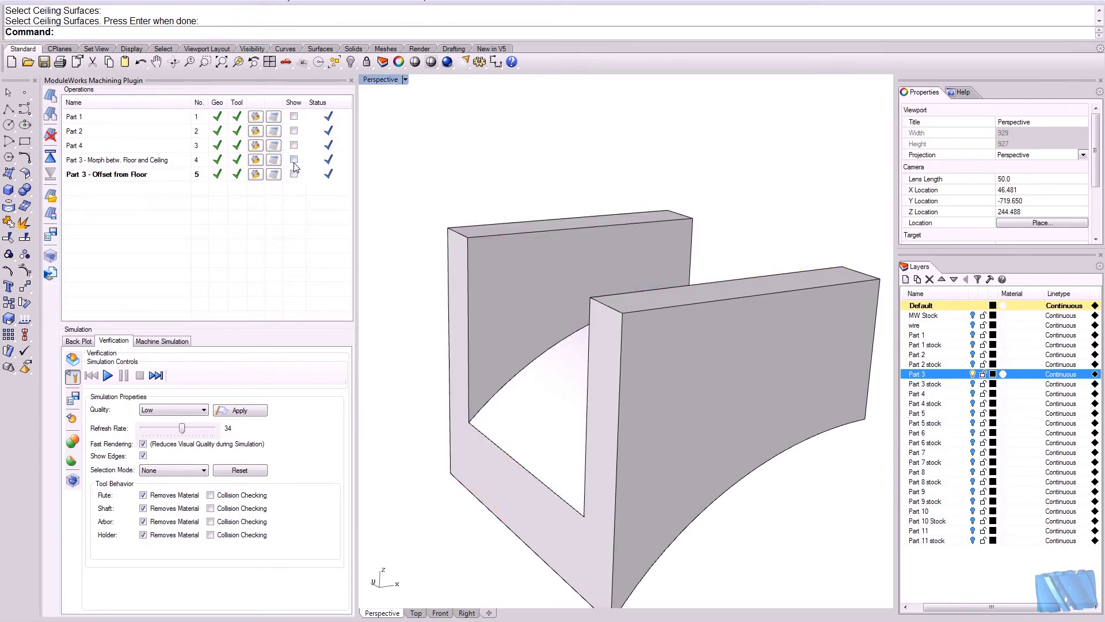
pyautogui.click(293, 160)
pyautogui.moveTo(685, 262); pyautogui.dragTo(576, 230, button='right')
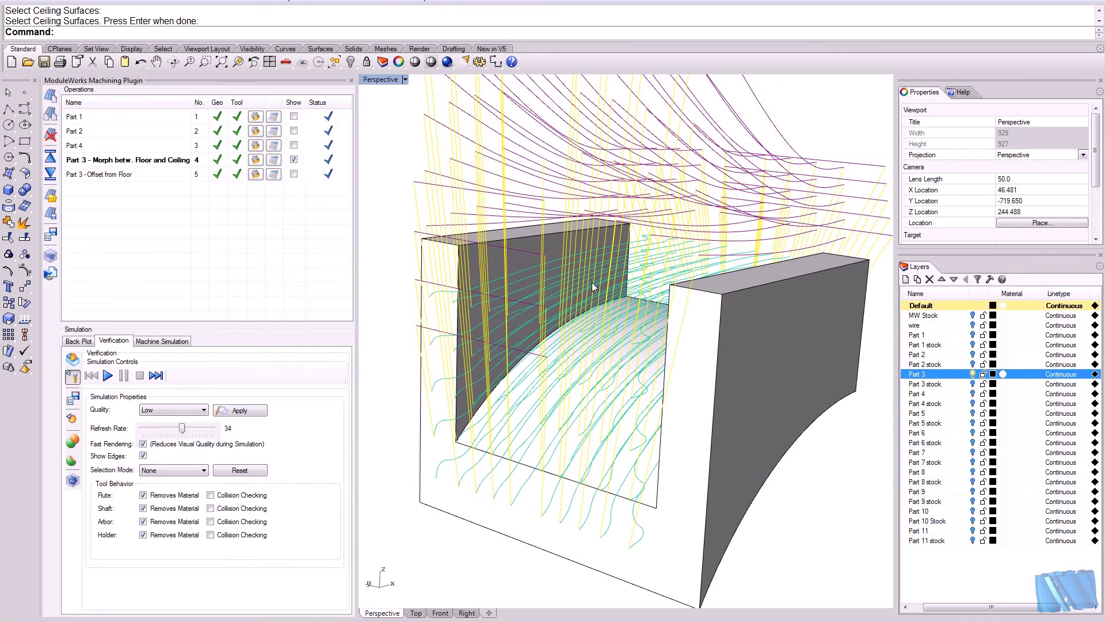
pyautogui.moveTo(625, 283); pyautogui.dragTo(594, 276, button='right')
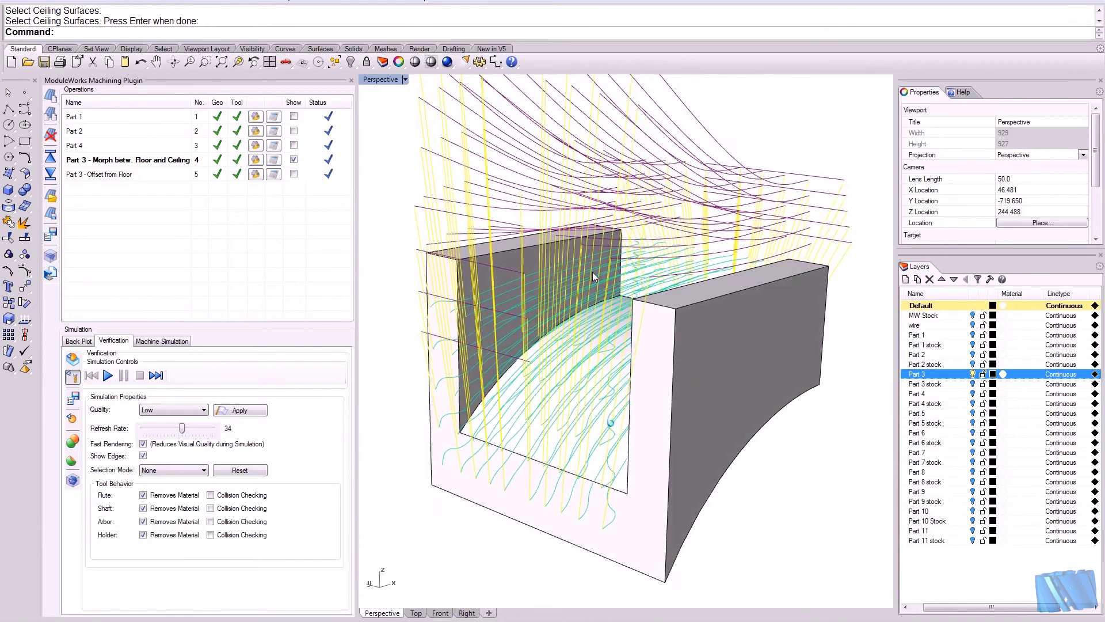
pyautogui.scroll(2, 592, 272)
pyautogui.scroll(2, 518, 265)
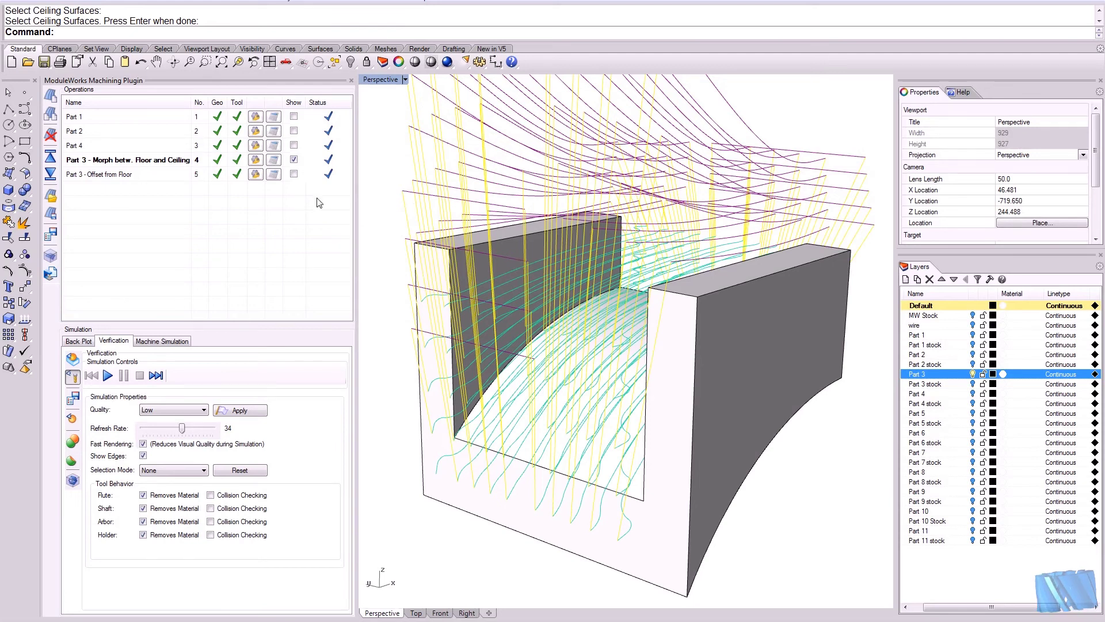
pyautogui.click(135, 162)
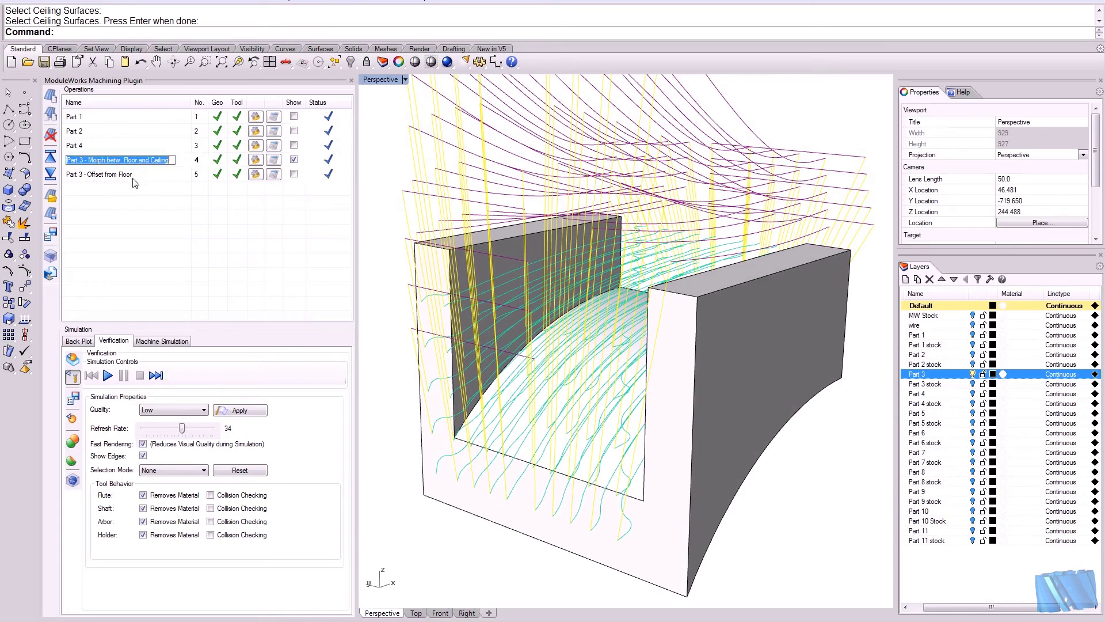
# Simulate the Morph operation on a reset stock, with the Part 3 layer and toolpaths hidden.
pyautogui.click(109, 187)
pyautogui.click(106, 162)
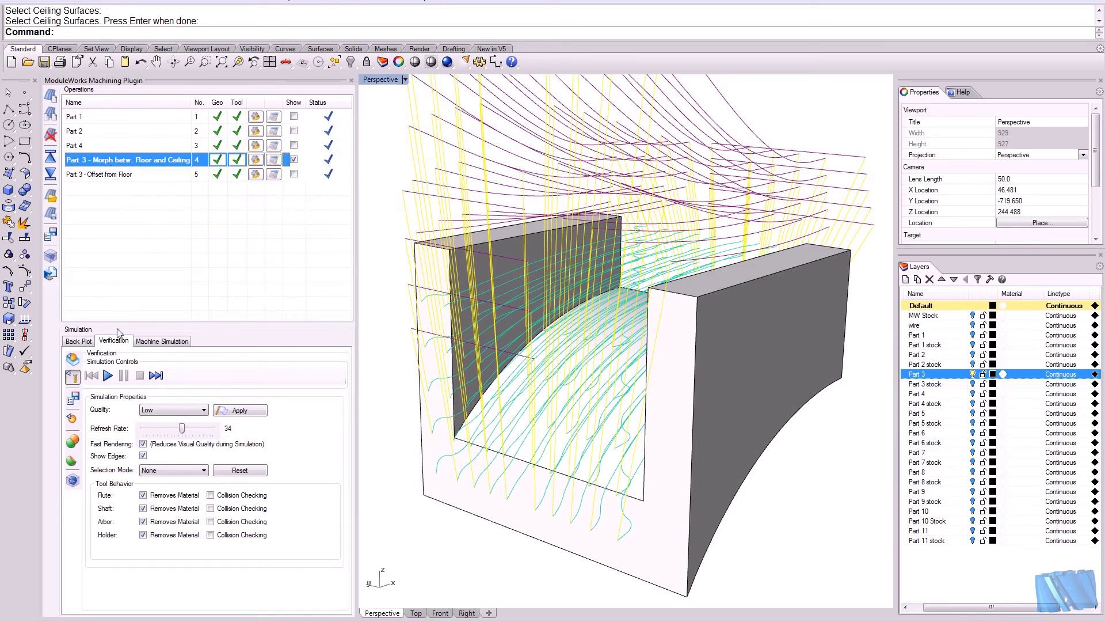
pyautogui.click(72, 359)
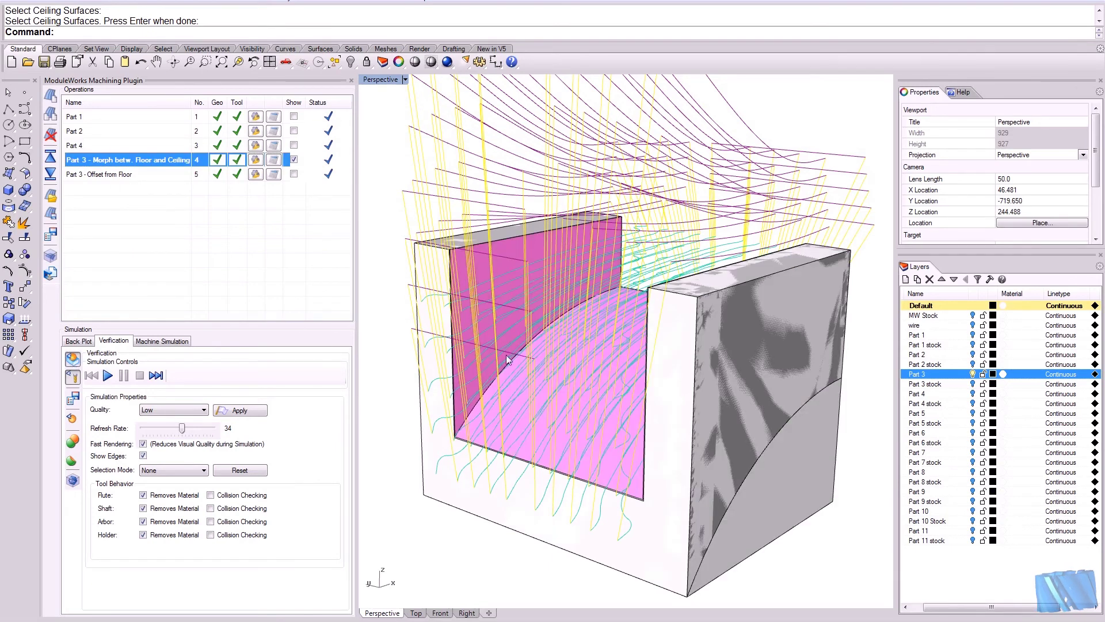
pyautogui.click(242, 411)
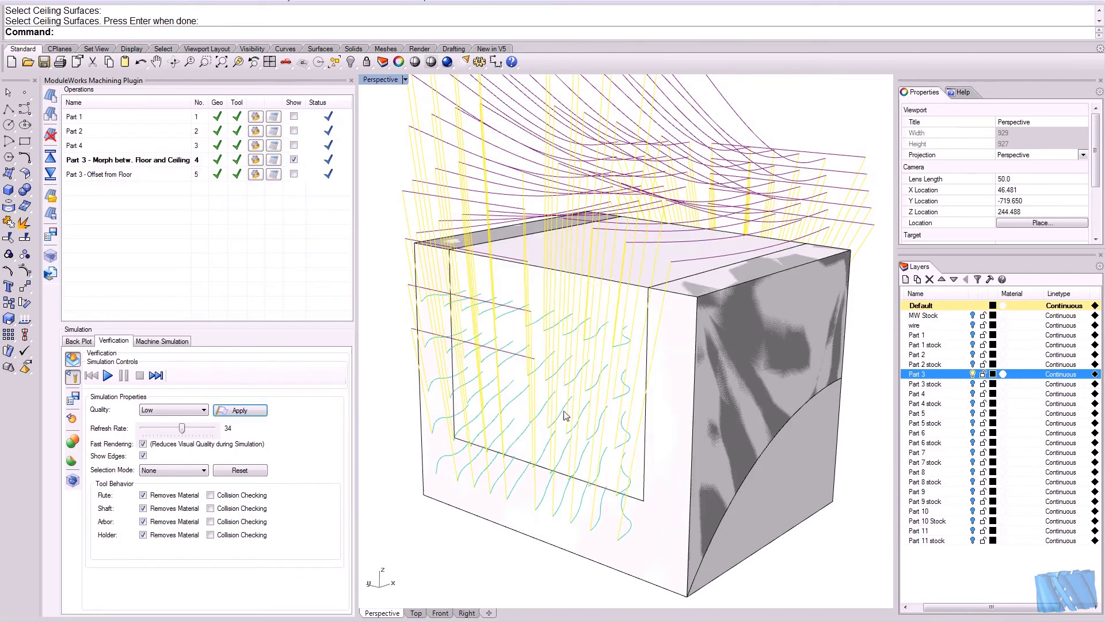
pyautogui.click(973, 374)
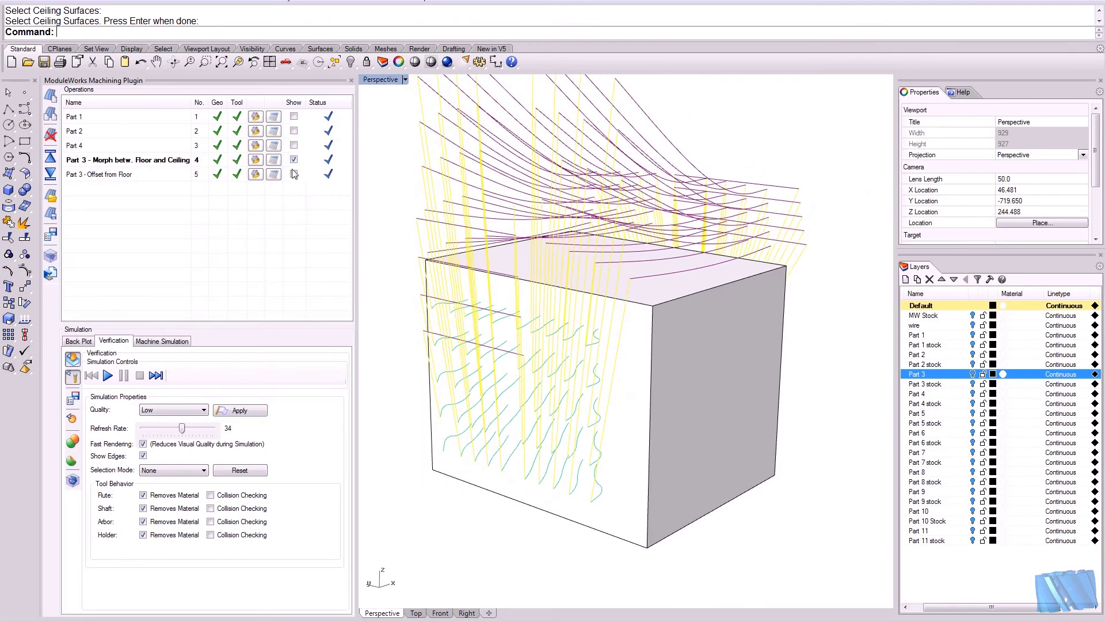
pyautogui.click(294, 159)
pyautogui.click(108, 376)
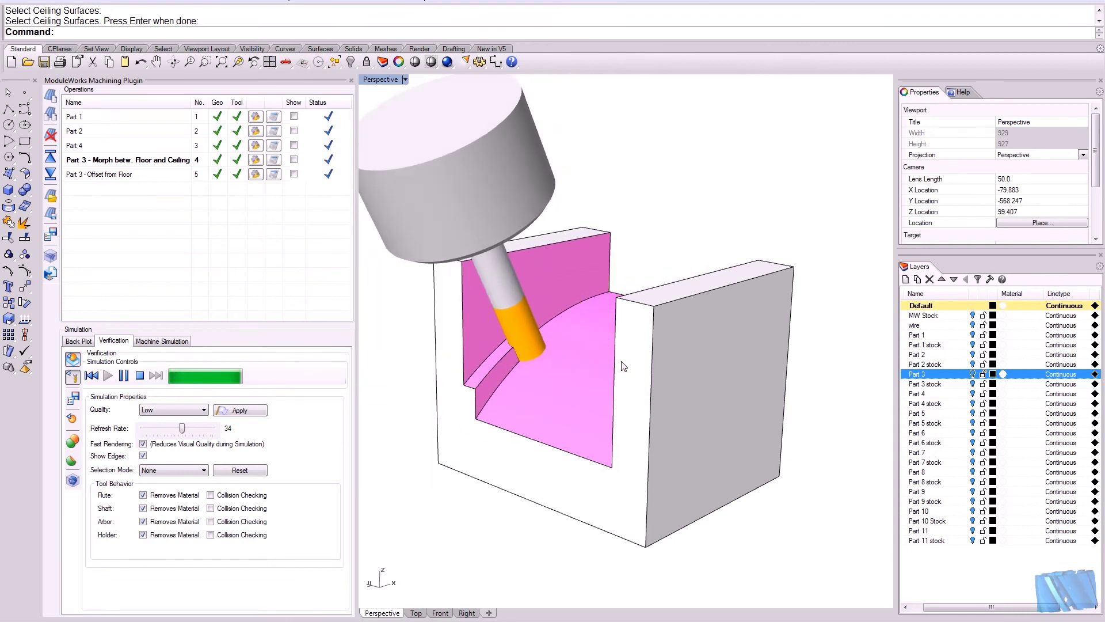
pyautogui.click(240, 411)
# Play the material-removal simulation for the Part 3 - Offset from Floor operation.
pyautogui.click(136, 177)
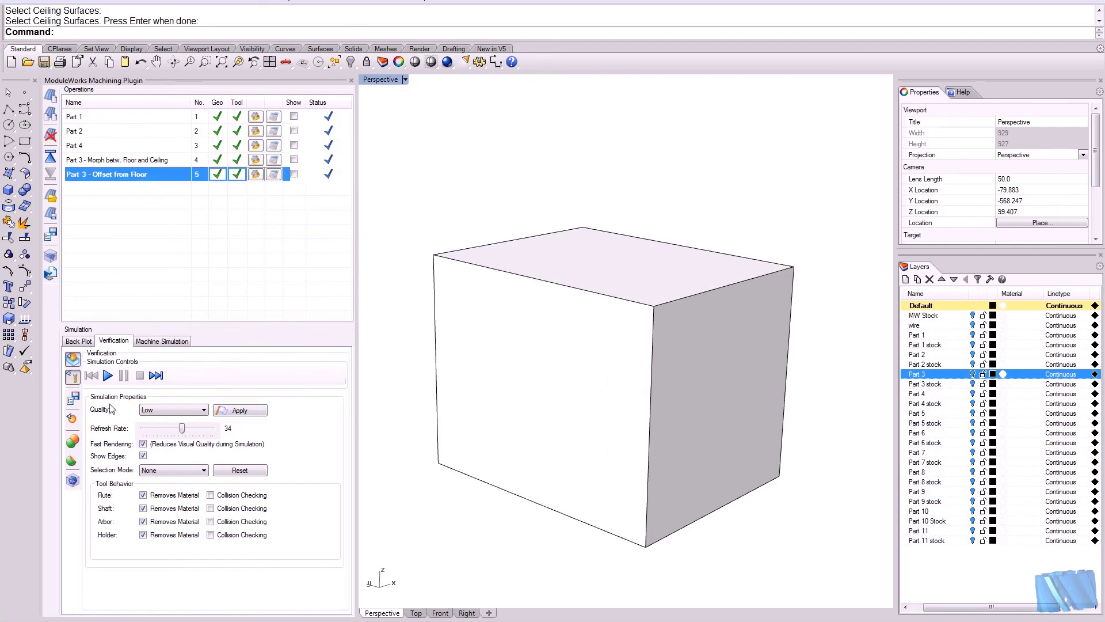
pyautogui.click(108, 375)
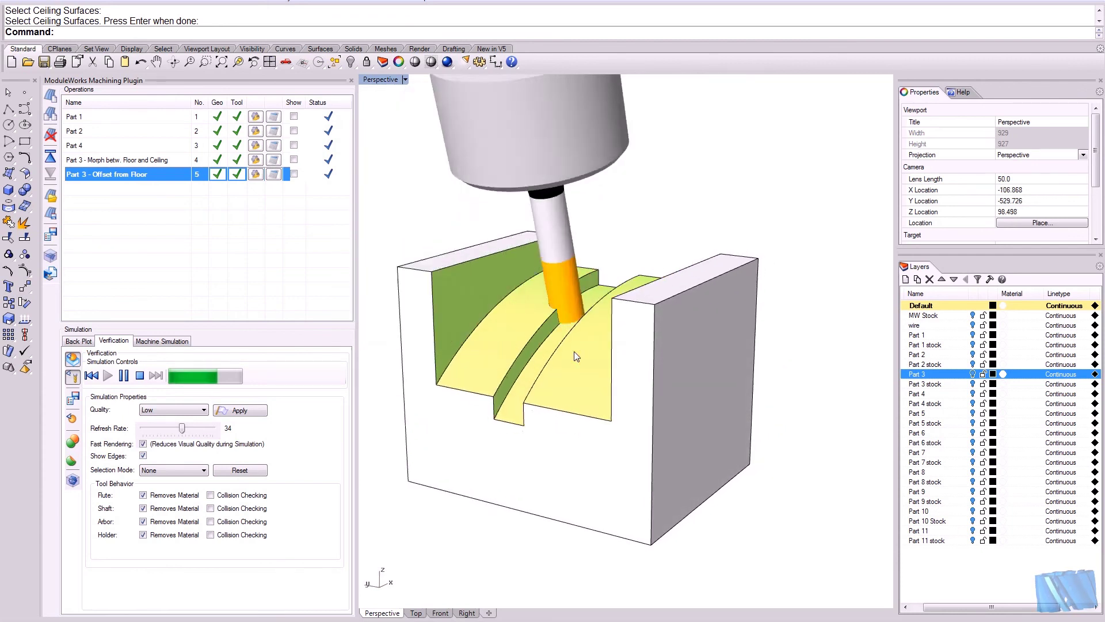
pyautogui.moveTo(574, 356); pyautogui.dragTo(576, 344, button='right')
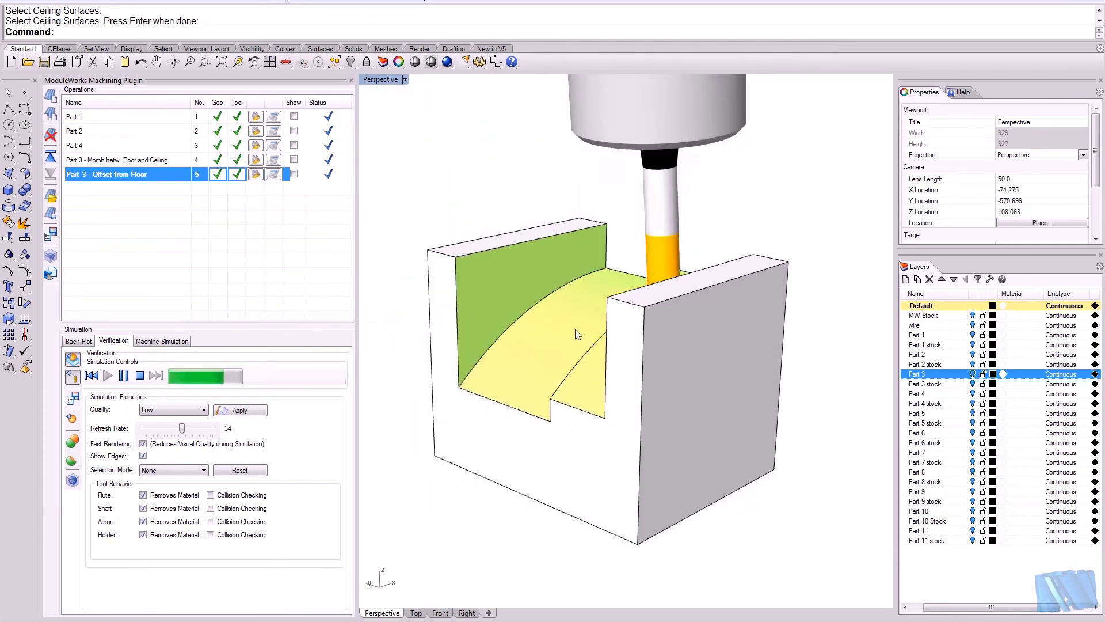